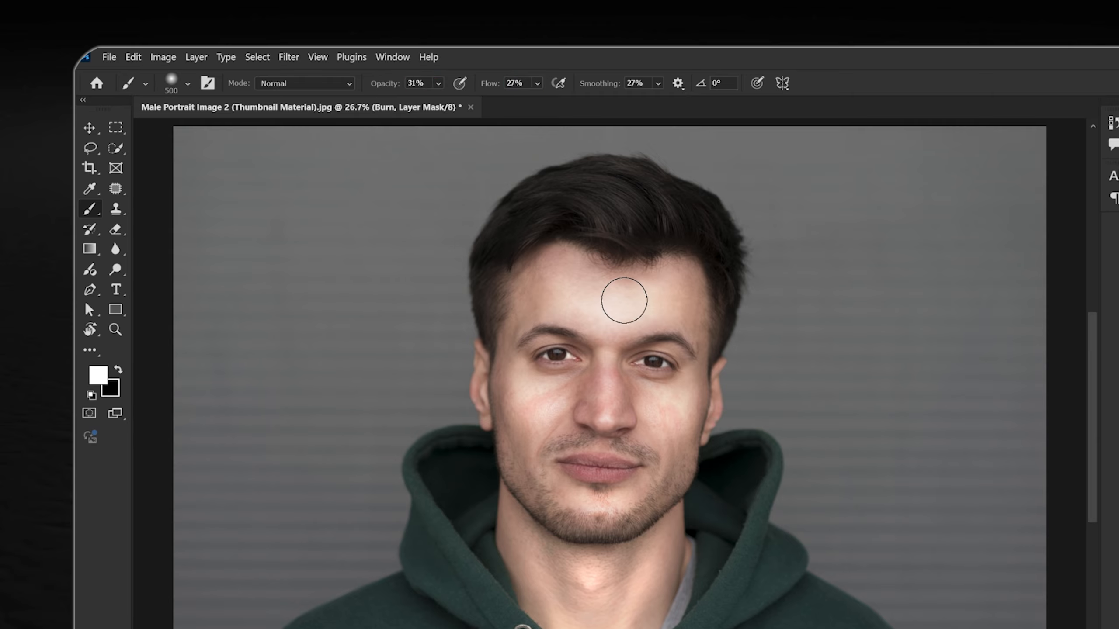
Darken the forehead edge along the image-left hairline by painting white on the Burn mask with a 400 px brush
right_click(624, 301)
left_click(880, 82)
left_click_drag(584, 280, 637, 368)
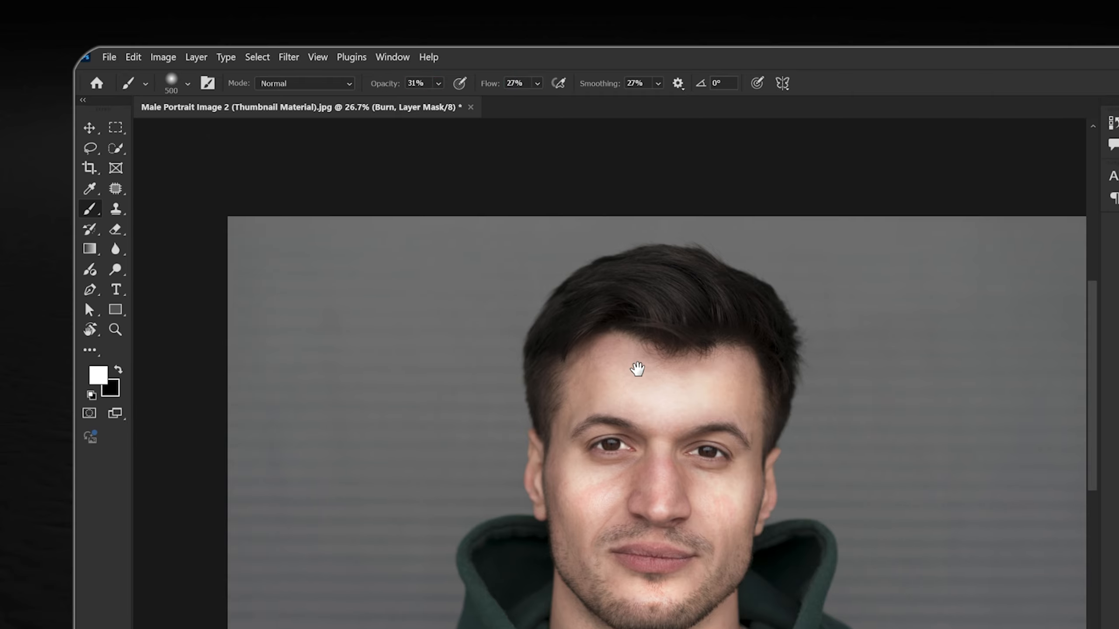
key("ctrl+plus")
key("ctrl+plus")
key("ctrl+plus")
key("ctrl+plus")
left_click_drag(613, 317, 610, 403)
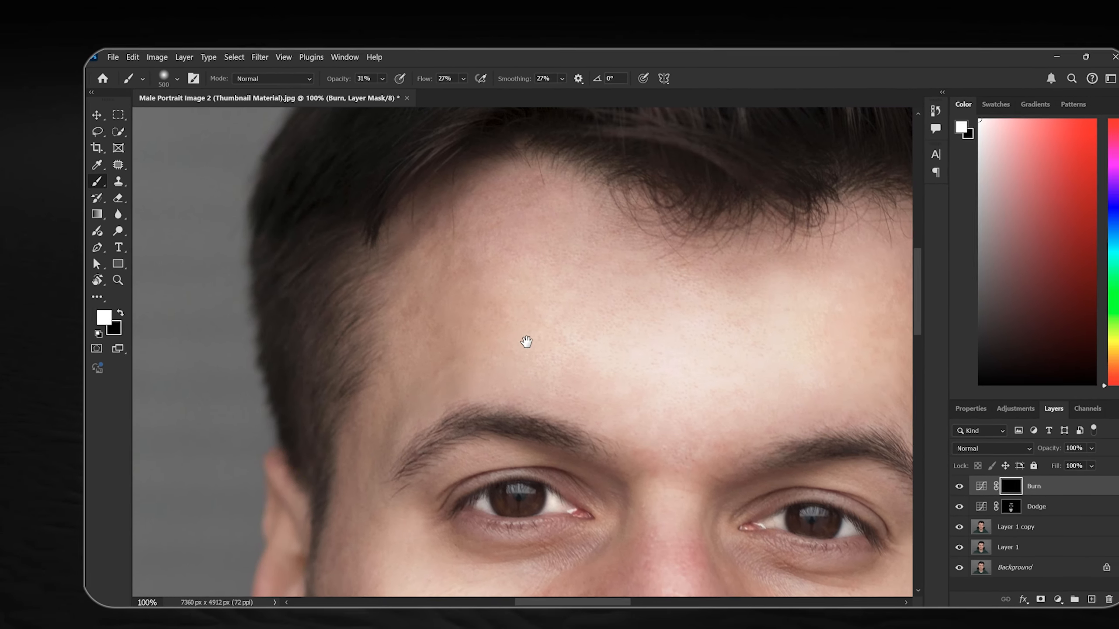
key("bracketleft")
key("bracketleft")
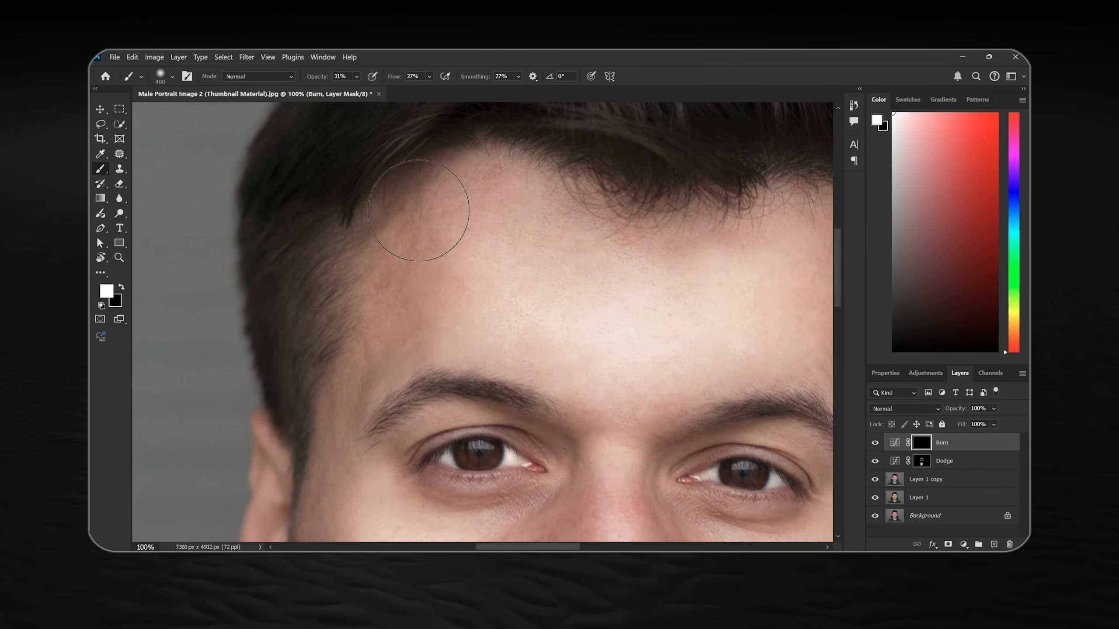
left_click_drag(418, 211, 474, 178)
left_click_drag(605, 170, 521, 236)
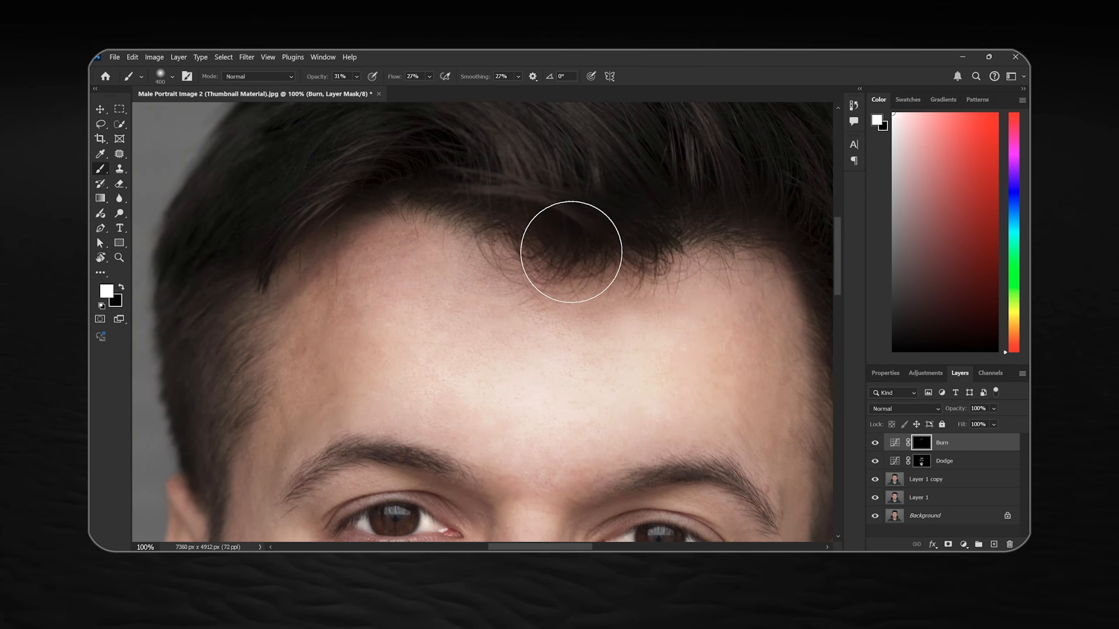
mouse_move(291, 369)
left_mouse_down()
mouse_move(380, 117)
mouse_move(370, 267)
left_mouse_up()
Paint the Burn mask with a 300 px brush to darken the temples and the image-right hairline
key("bracketleft")
left_click_drag(326, 335, 357, 180)
mouse_move(544, 206)
left_mouse_down()
mouse_move(324, 295)
mouse_move(258, 205)
left_mouse_up()
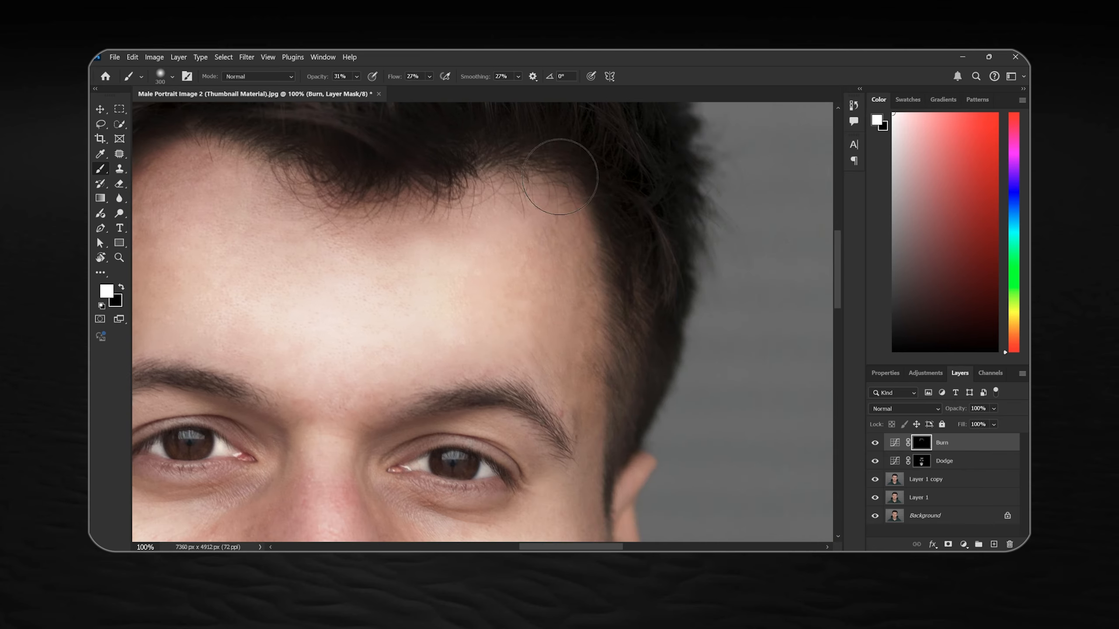
mouse_move(332, 288)
left_mouse_down()
mouse_move(560, 197)
mouse_move(741, 106)
left_mouse_up()
Paint the Burn mask with the 300 px brush to darken the cheek edges, jawline and beard
left_click_drag(421, 463, 444, 172)
left_click_drag(528, 520, 425, 300)
left_click_drag(784, 247, 740, 344)
left_click_drag(717, 358, 694, 384)
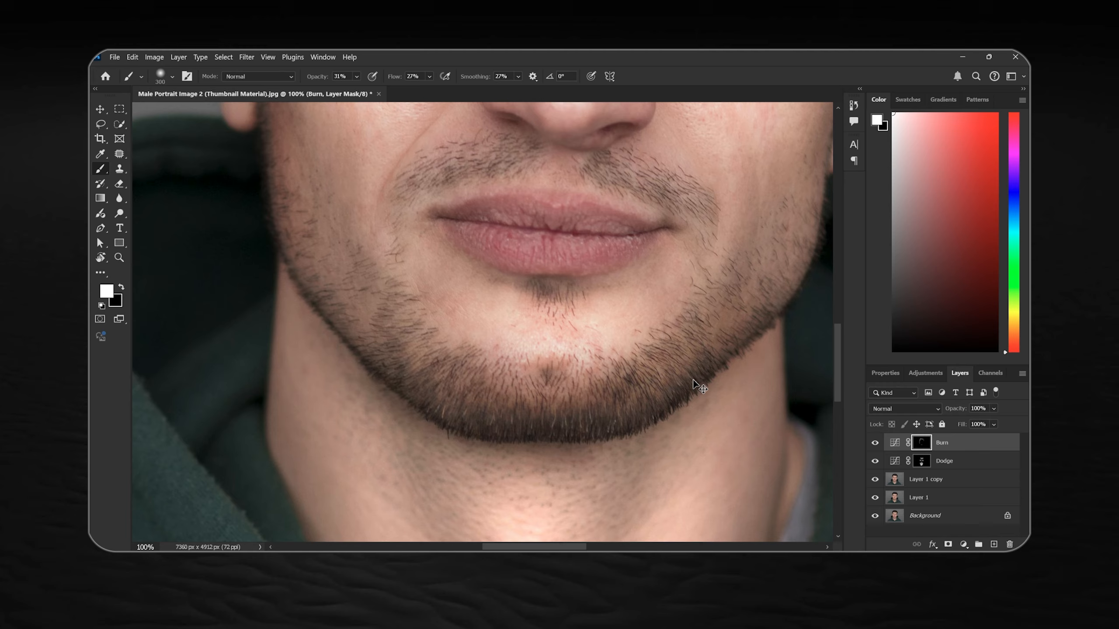
left_click_drag(292, 221, 324, 323)
left_click_drag(597, 397, 510, 521)
Darken the lips on the Burn mask with a smaller brush
key("bracketleft")
key("bracketleft")
key("bracketleft")
key("bracketleft")
left_click_drag(387, 342, 546, 355)
left_click_drag(550, 355, 458, 408)
left_click_drag(557, 503, 517, 455)
Deepen the shadows along the image-right cheek and jaw on the Burn mask with a 250 to 300 px brush
key("bracketright")
key("bracketright")
key("bracketright")
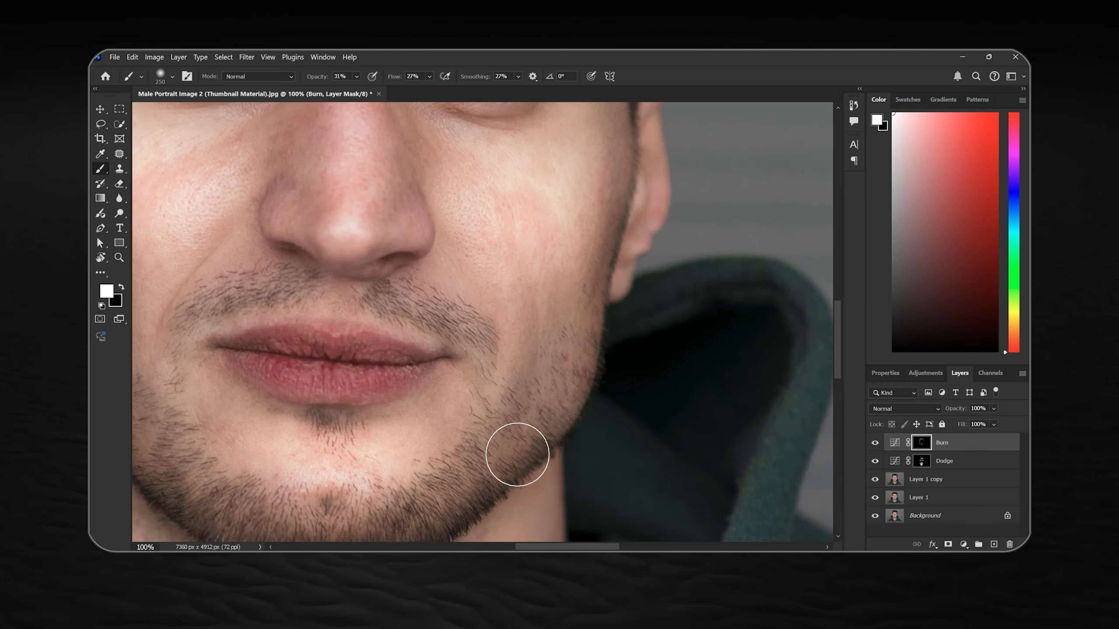
left_click_drag(335, 507, 515, 224)
key("bracketright")
left_click_drag(387, 358, 418, 418)
left_click_drag(265, 227, 233, 106)
left_click_drag(599, 124, 514, 291)
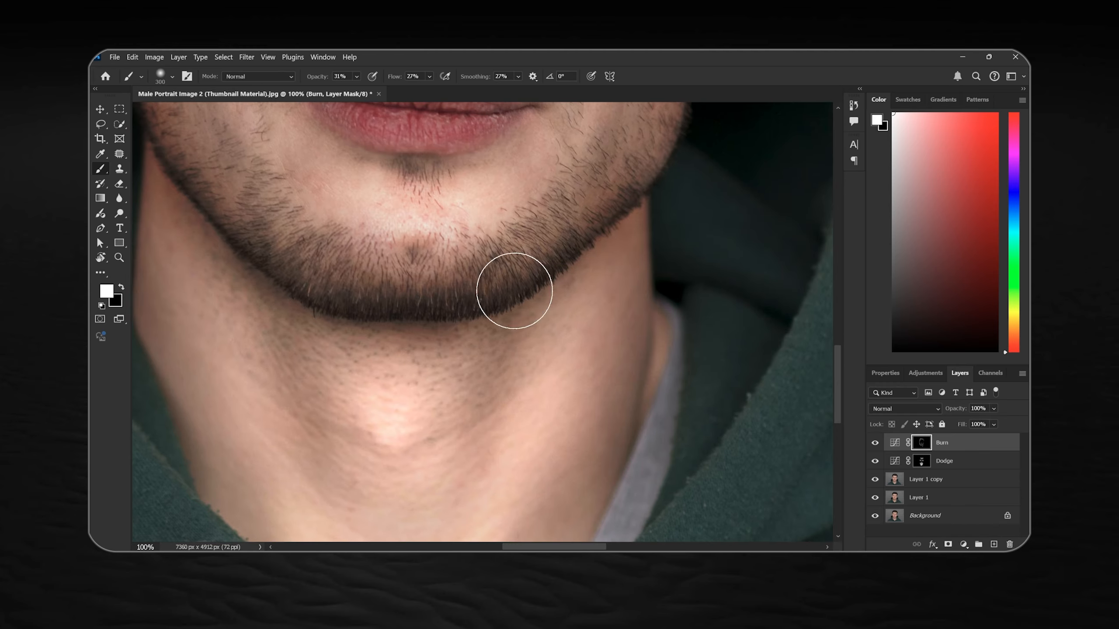
Paint the Burn mask with a 300 px brush to darken the area under the chin and both sides of the neck
left_click_drag(374, 300, 691, 320)
left_click_drag(452, 355, 475, 397)
left_click_drag(469, 392, 469, 295)
mouse_move(727, 429)
left_mouse_down()
mouse_move(547, 430)
mouse_move(423, 493)
left_mouse_up()
left_click_drag(617, 375, 628, 327)
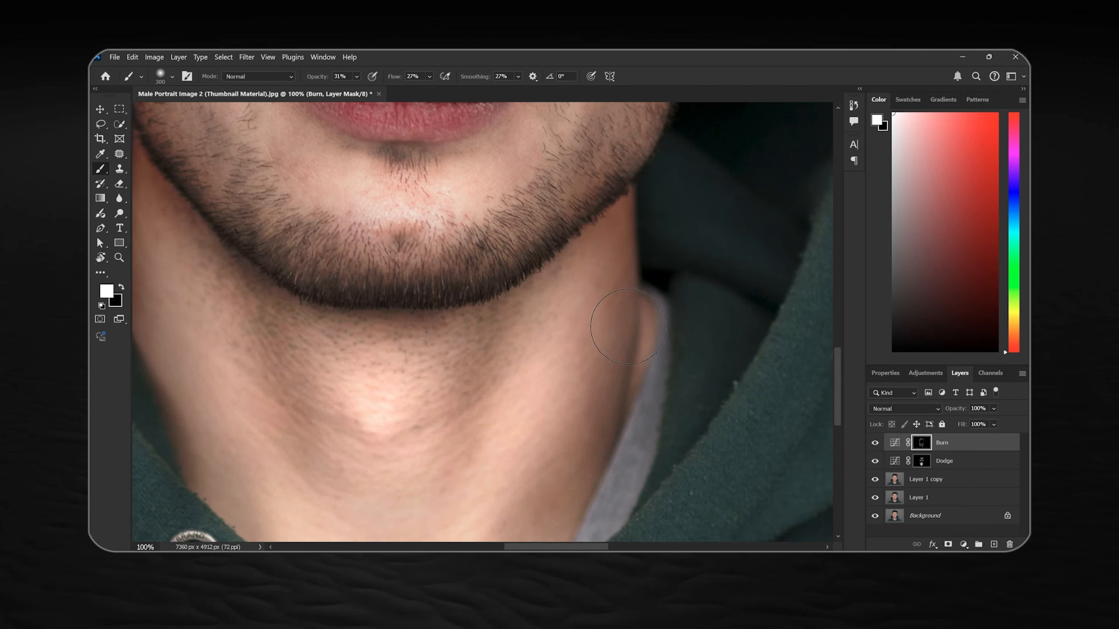
left_click_drag(626, 186, 540, 446)
left_click_drag(573, 284, 519, 538)
Darken the iris of the image-right eye on the Burn mask with a 50 px brush
scroll(330, 300, "up", 1)
key("bracketleft")
key("bracketleft")
key("bracketleft")
key("bracketleft")
key("bracketleft")
key("bracketleft")
key("bracketleft")
key("bracketleft")
key("bracketleft")
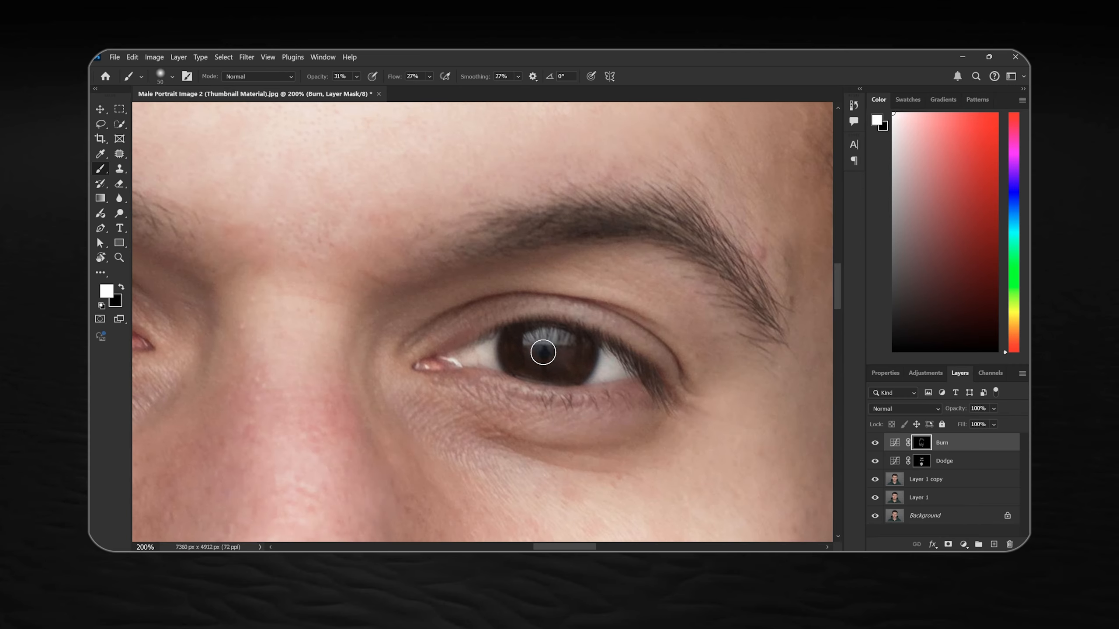
mouse_move(295, 235)
left_mouse_down()
mouse_move(474, 295)
mouse_move(736, 308)
left_mouse_up()
Darken the image-left eyebrow and iris on the Burn mask with a 90 px brush
key("bracketright")
key("bracketright")
key("bracketright")
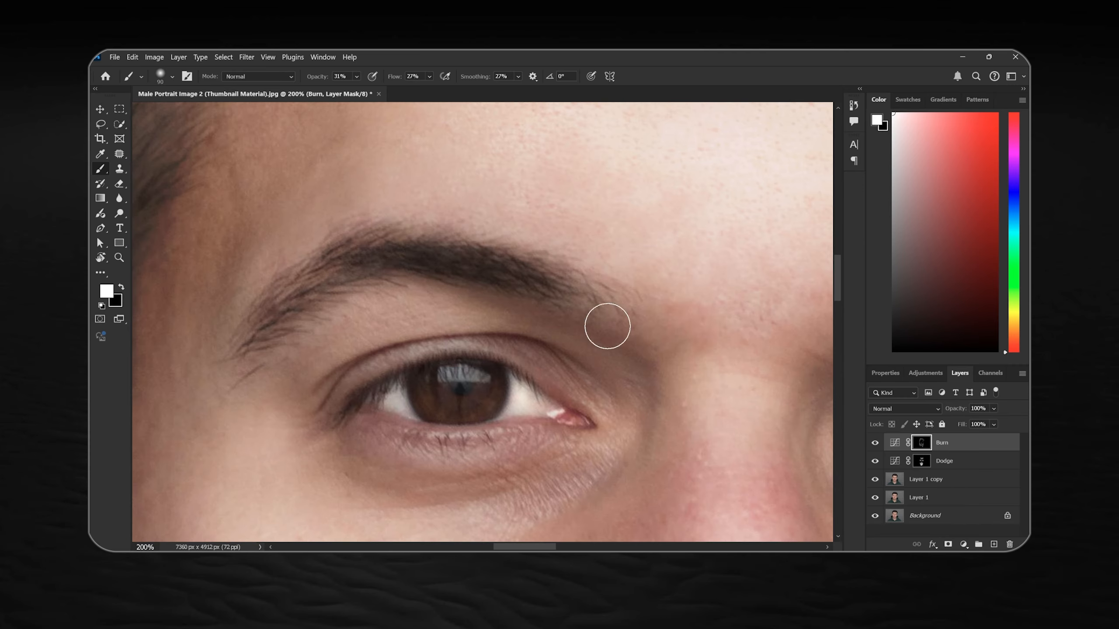
left_click_drag(607, 324, 643, 254)
mouse_move(461, 323)
left_mouse_down()
mouse_move(514, 337)
mouse_move(504, 302)
left_mouse_up()
key("bracketright")
key("bracketright")
key("bracketright")
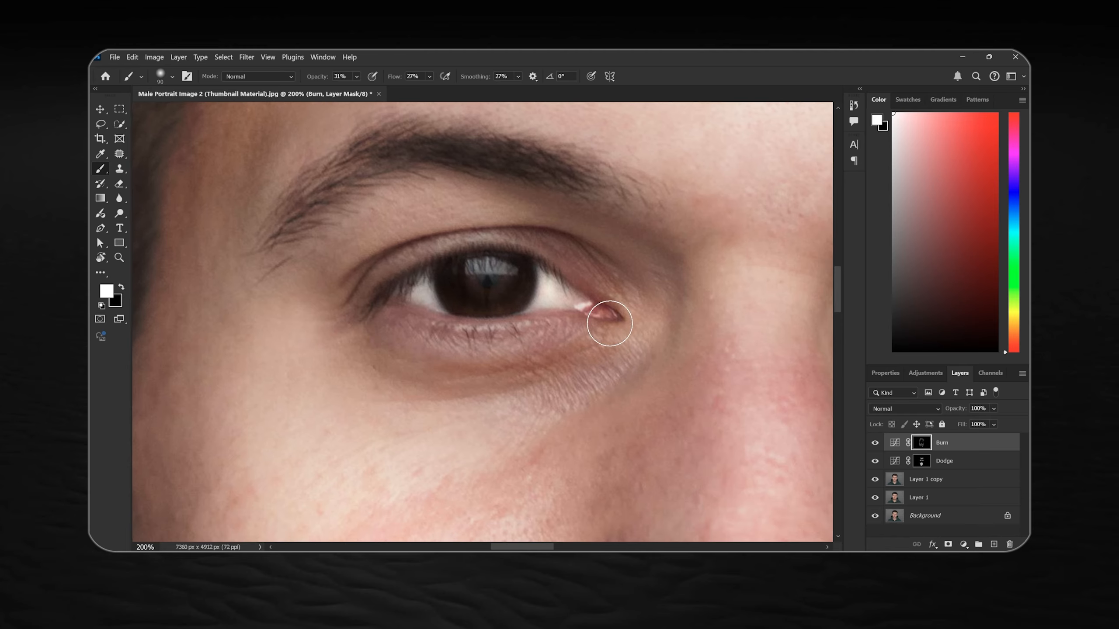
Fit the whole portrait in view and set the Burn layer's opacity to 100%
scroll(608, 325, "down", 3)
key("bracketright")
key("bracketright")
key("ctrl+0")
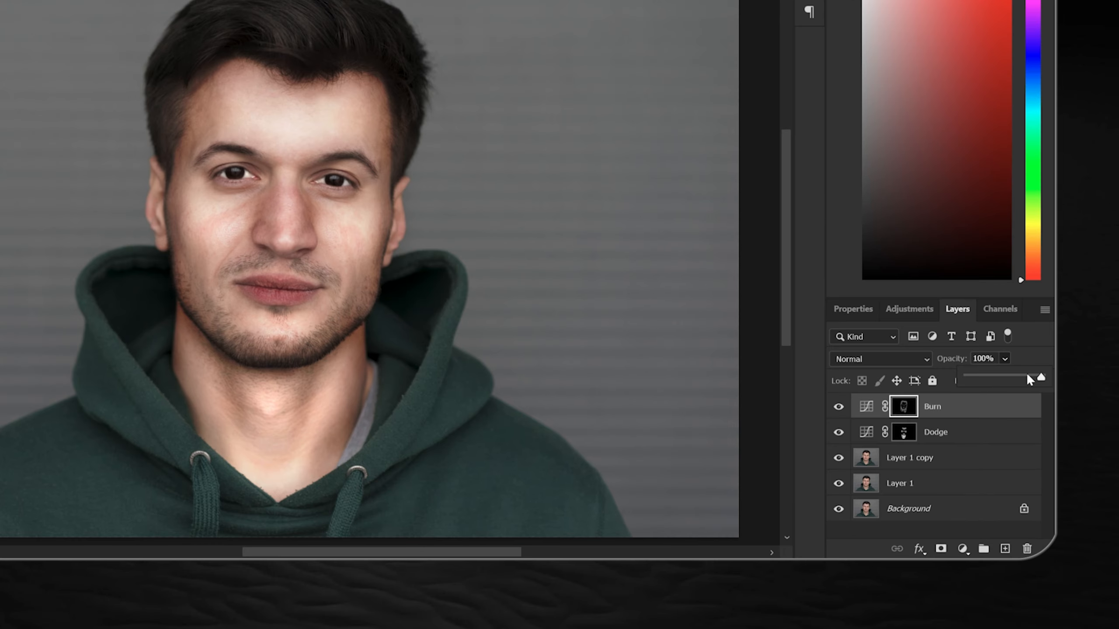
left_click_drag(1021, 378, 1039, 378)
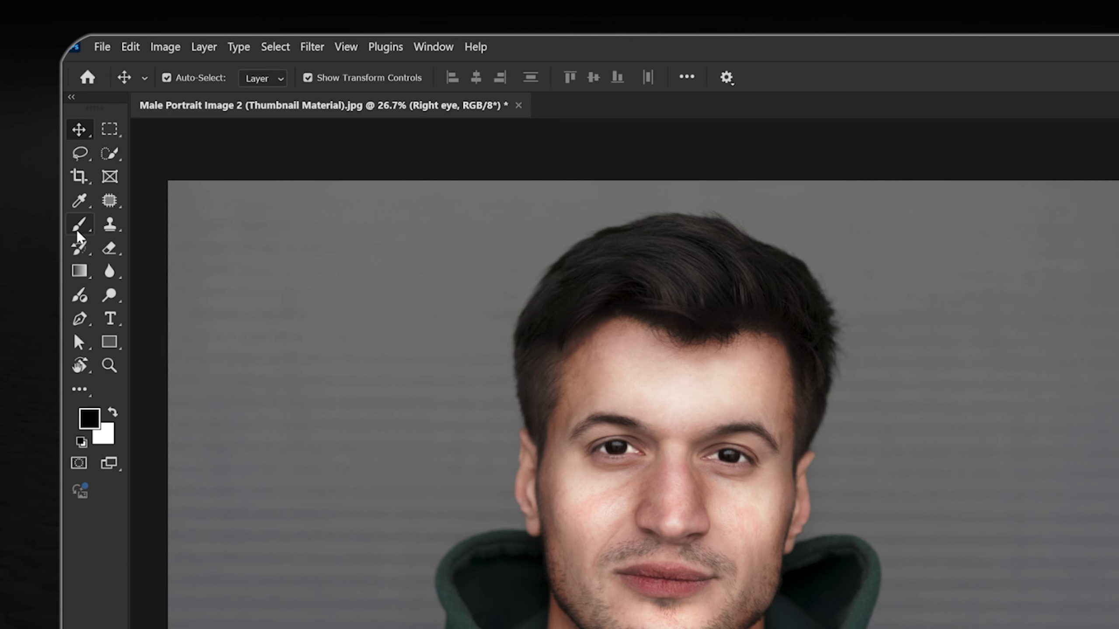
Set up the Brush with a white foreground, 100% opacity and 100% flow over the image-right eye
left_click(76, 230)
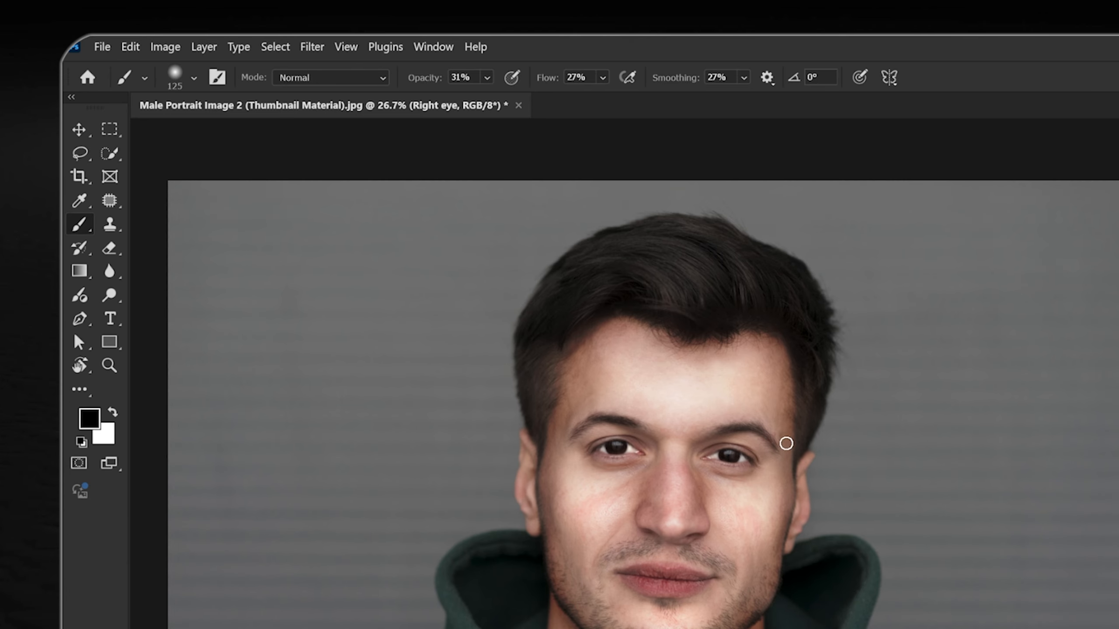
key("ctrl+plus")
key("ctrl+plus")
key("ctrl+plus")
key("ctrl+plus")
left_click_drag(665, 317, 618, 312)
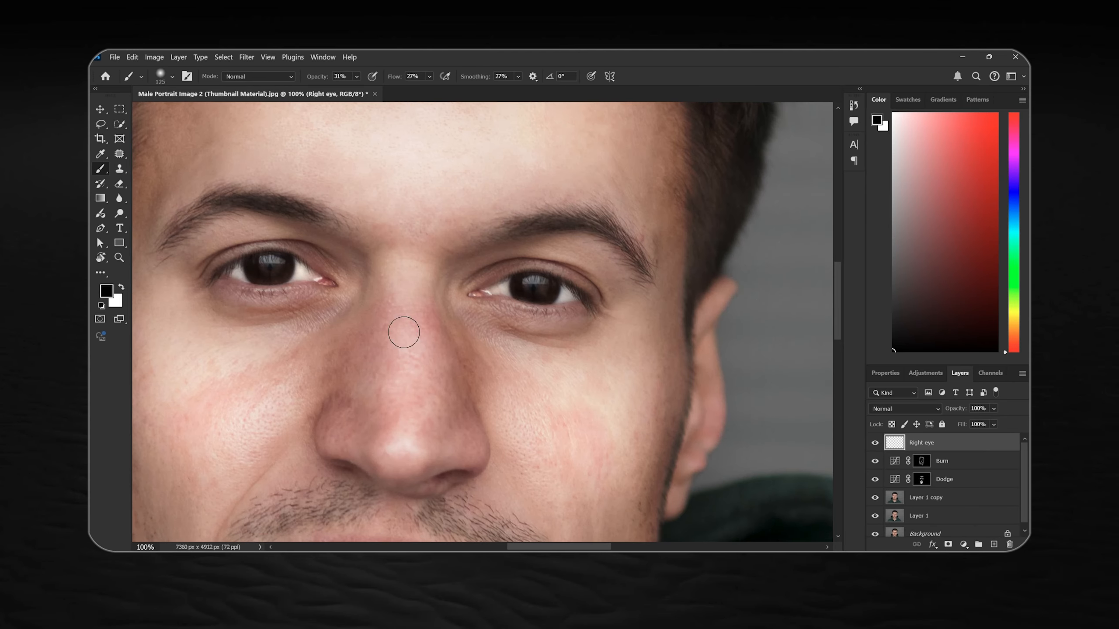
key("x")
key("ctrl+plus")
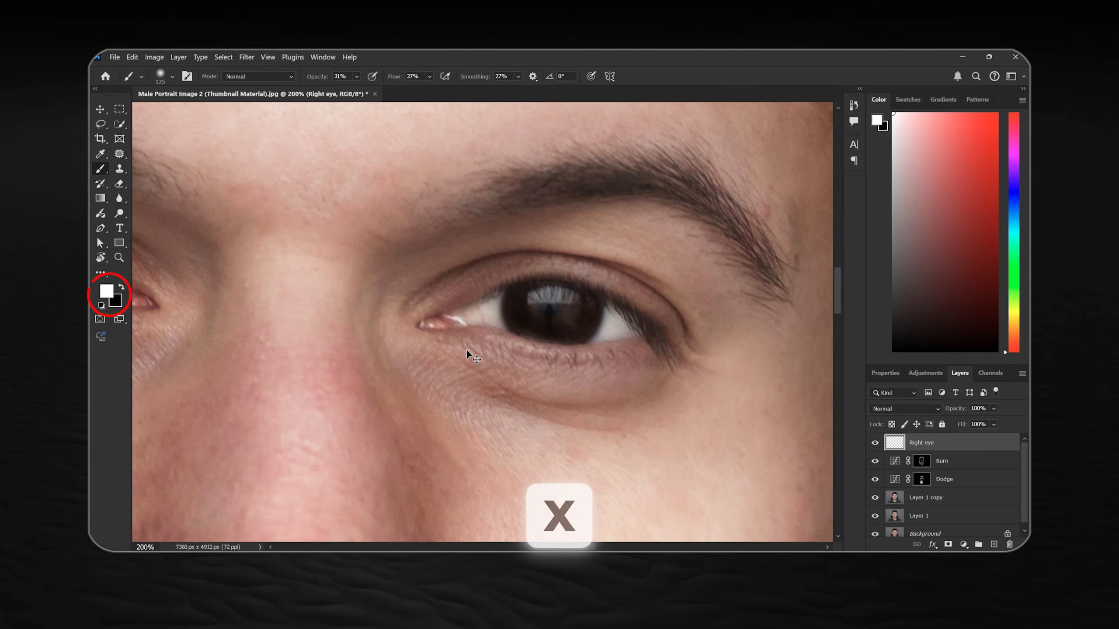
left_click_drag(603, 350, 579, 367)
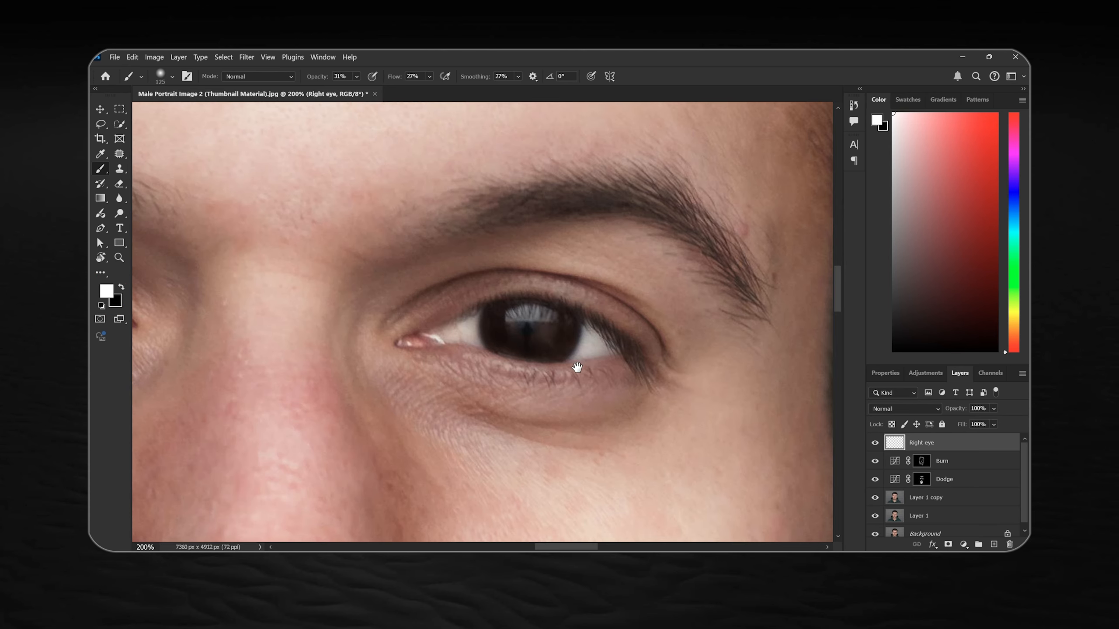
right_click(620, 321)
left_click(709, 80)
left_click_drag(590, 372, 598, 331)
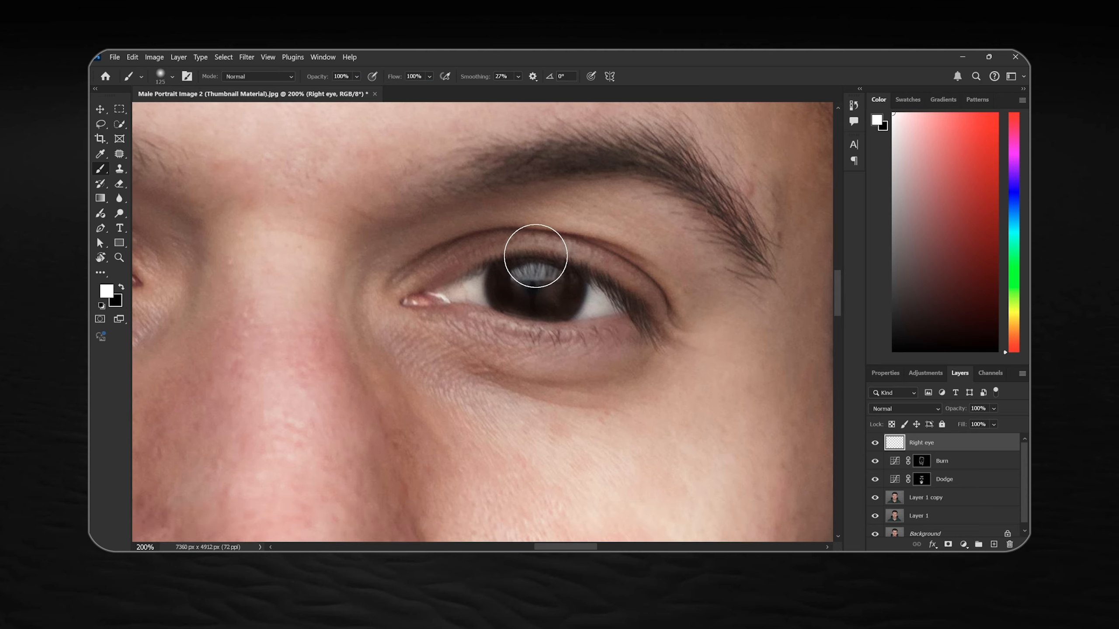
Paint a single white dab on the image-right iris with a 70 px brush on the Right eye layer
key("bracketleft")
key("bracketleft")
key("bracketleft")
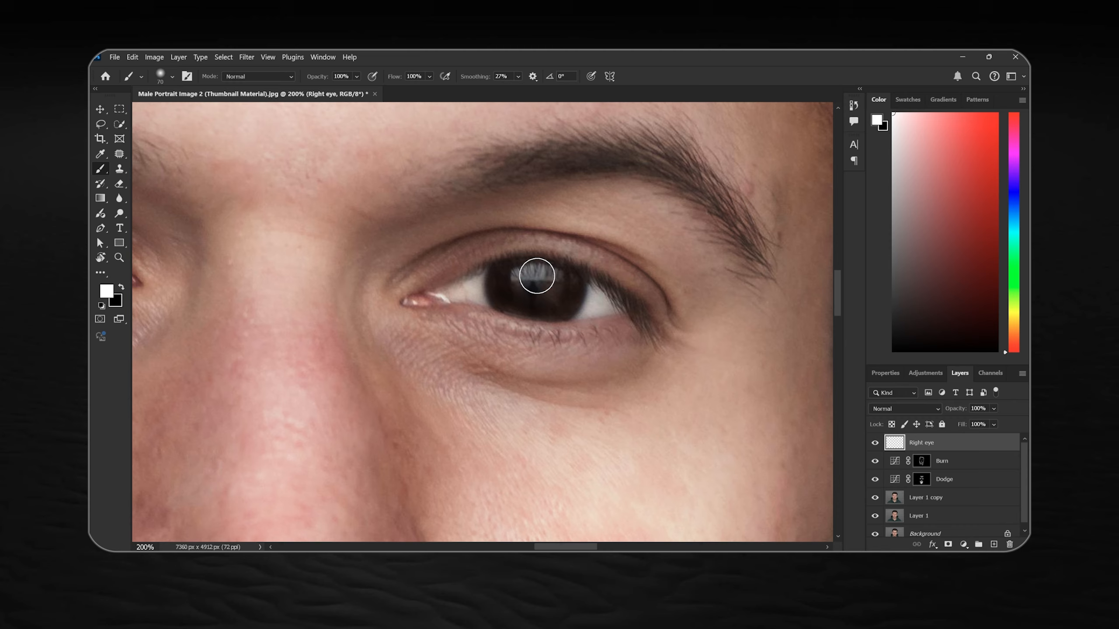
left_click(537, 276)
Transform the white eye highlight to about 120% width and 59% height, positioned over the upper part of the iris
key("v")
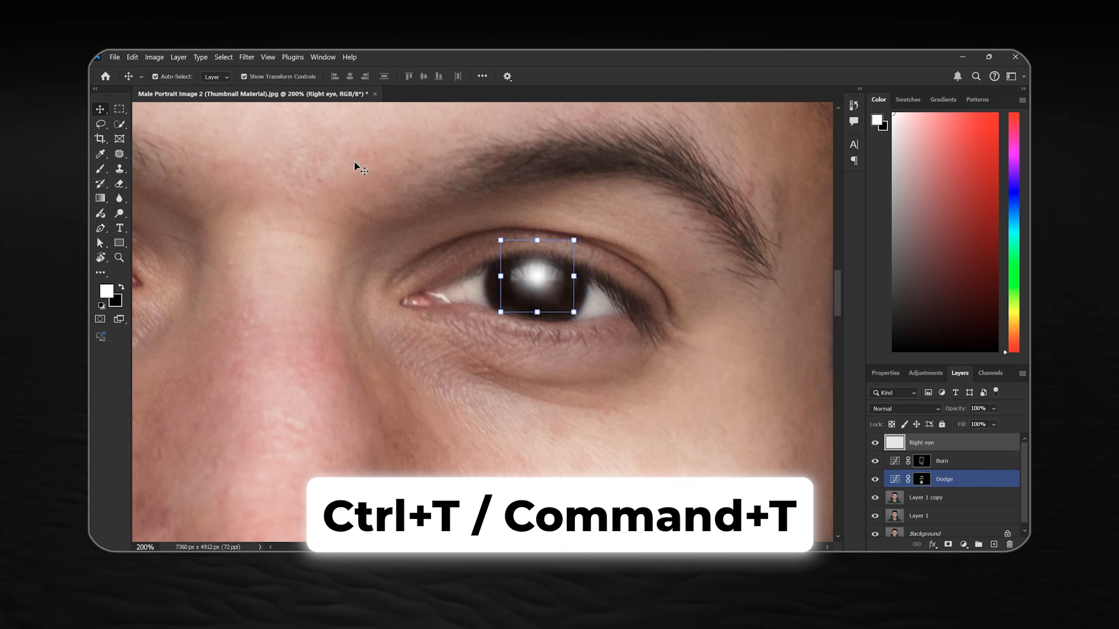
key("ctrl+t")
scroll(502, 228, "up", 1)
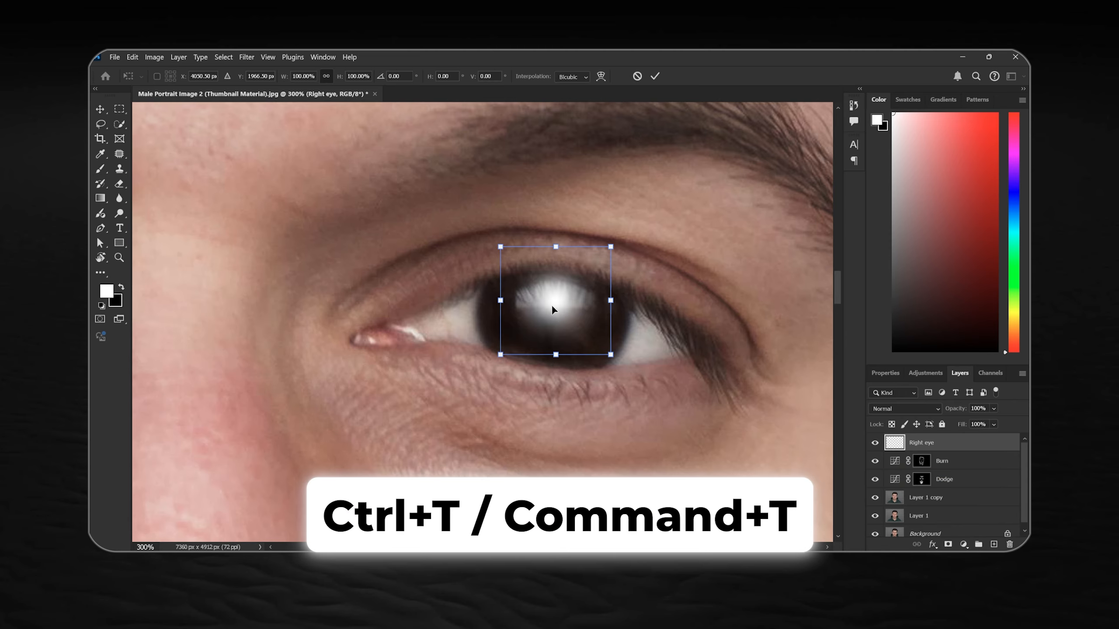
mouse_move(556, 247)
left_mouse_down()
mouse_move(555, 299)
mouse_move(555, 269)
left_mouse_up()
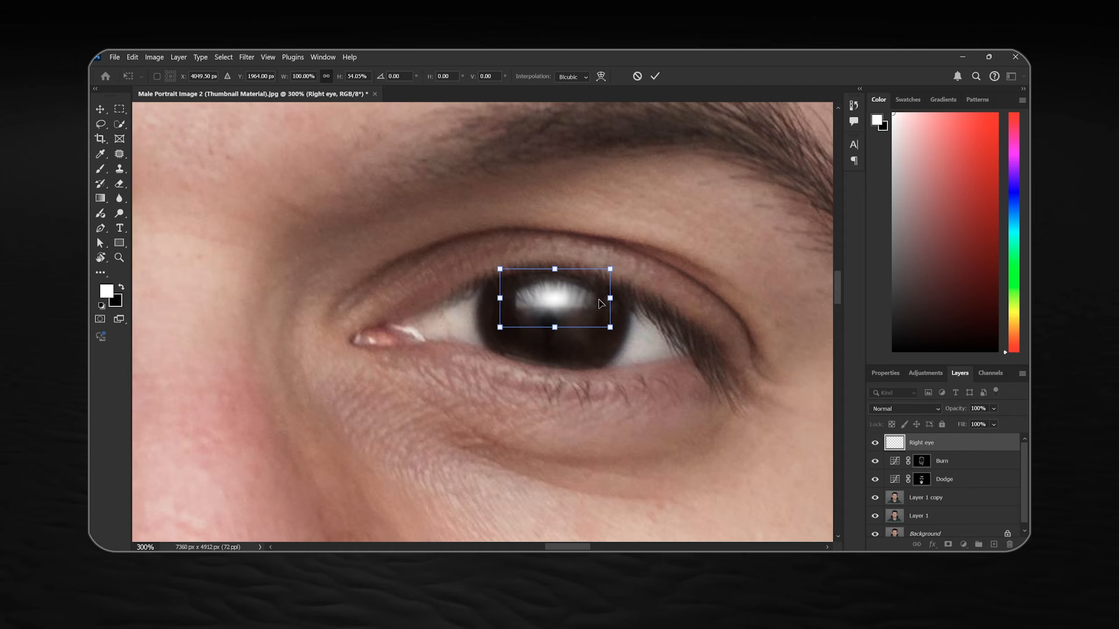
left_click_drag(610, 300, 624, 300)
left_click_drag(499, 300, 491, 299)
left_click_drag(559, 268, 560, 261)
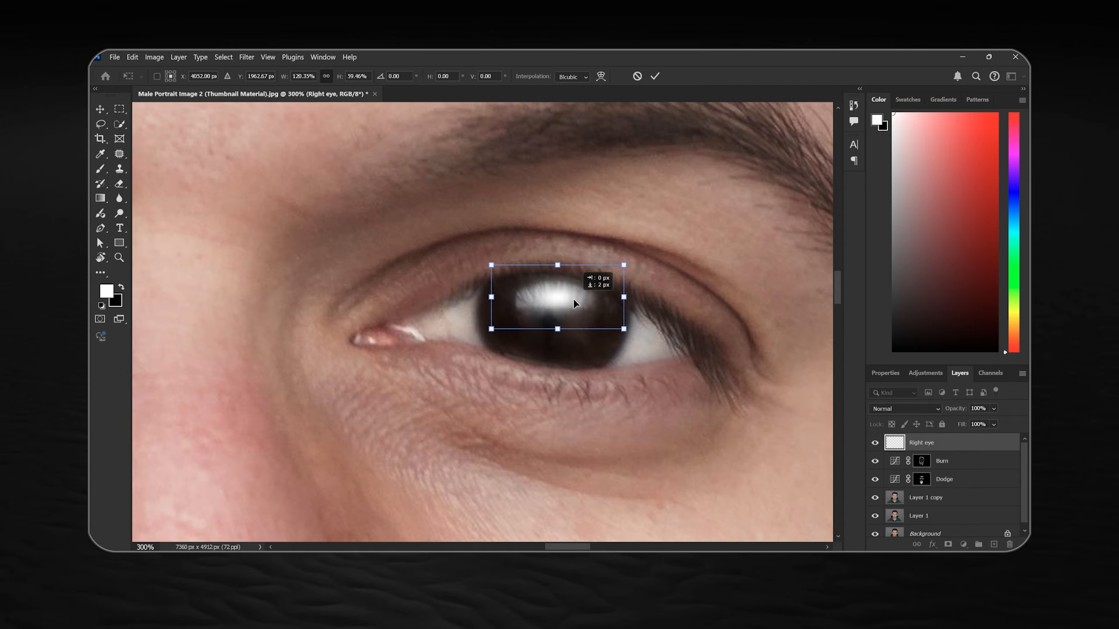
left_click(655, 76)
Duplicate the Right eye layer and rename the copy Left eye
scroll(506, 330, "down", 3)
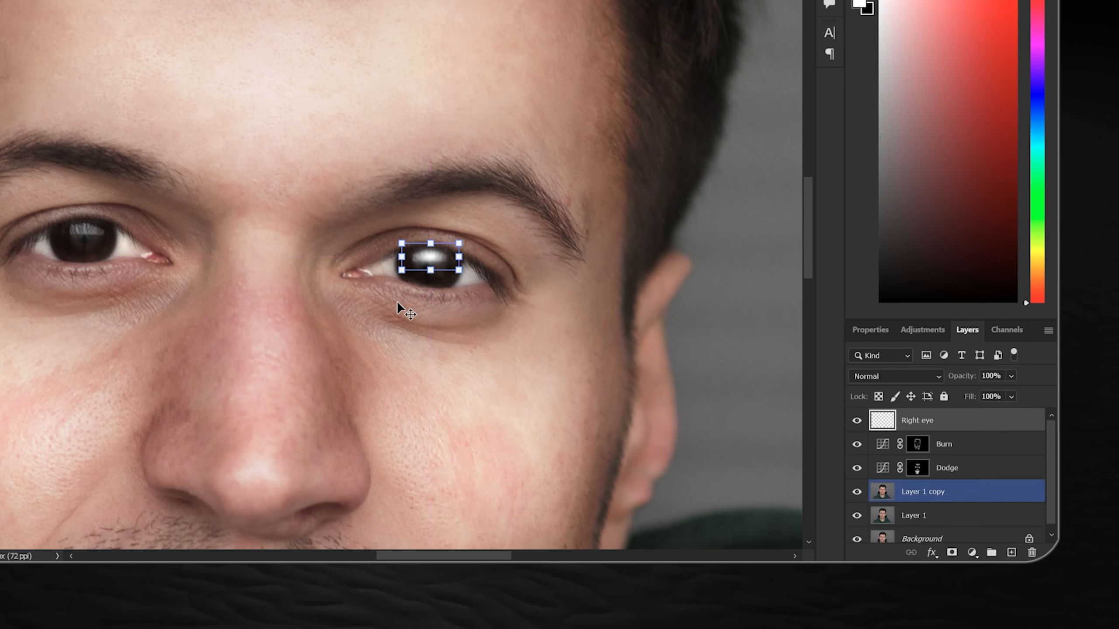
key("ctrl+j")
double_click(937, 420)
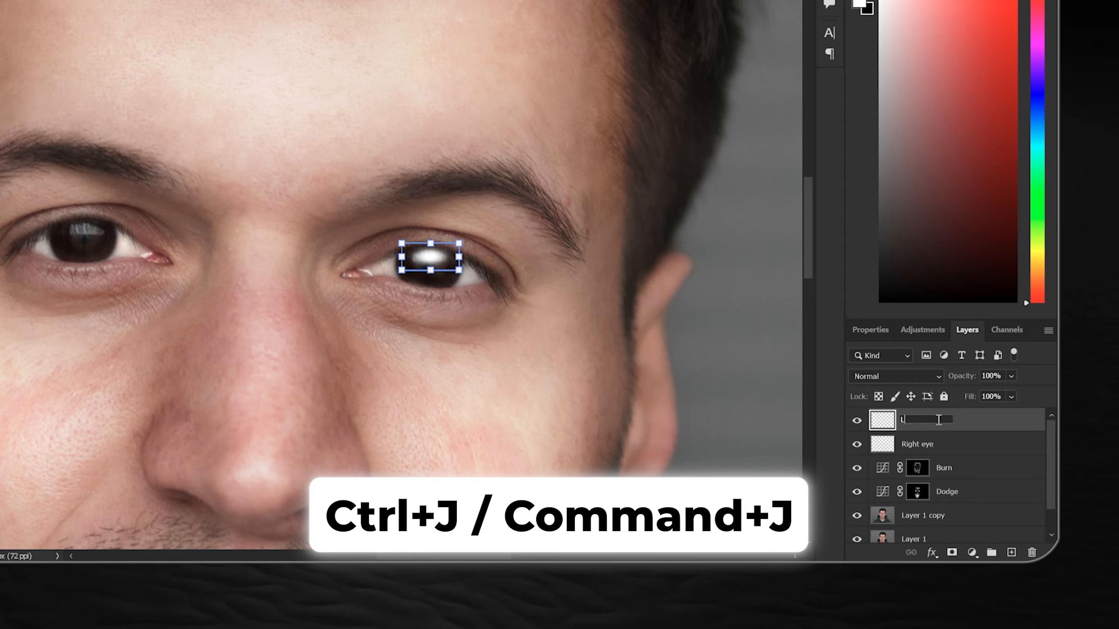
type("Left eye")
key("Return")
Move the Left eye highlight onto the upper part of the image-left iris
key("ctrl+t")
left_click_drag(418, 263, 367, 303)
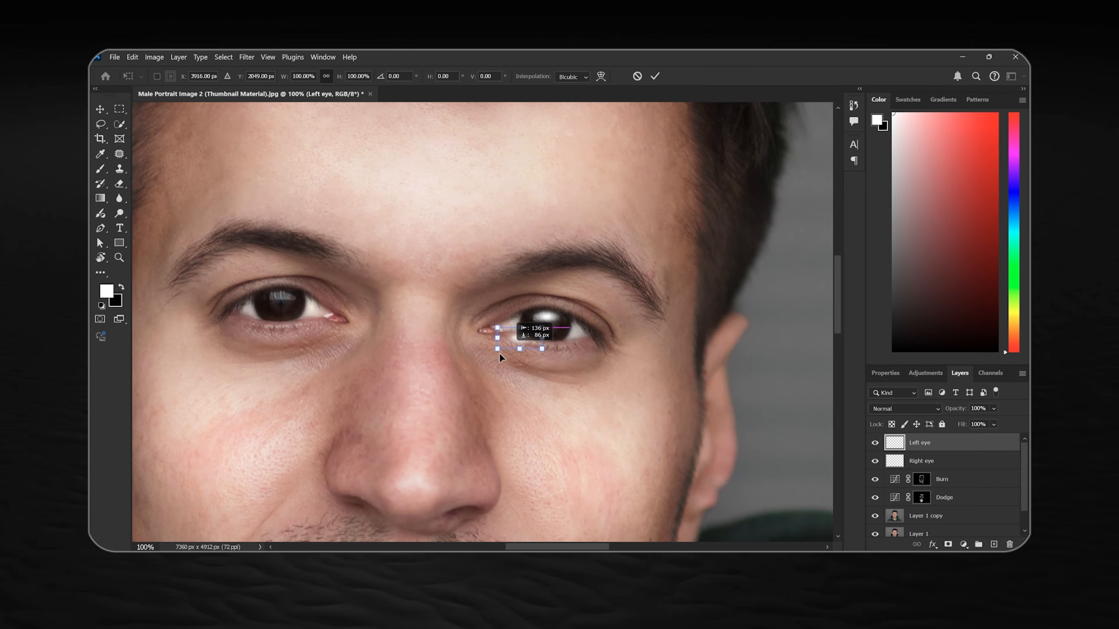
mouse_move(288, 302)
left_mouse_down()
mouse_move(497, 326)
mouse_move(542, 350)
left_mouse_up()
key("Return")
key("ctrl+plus")
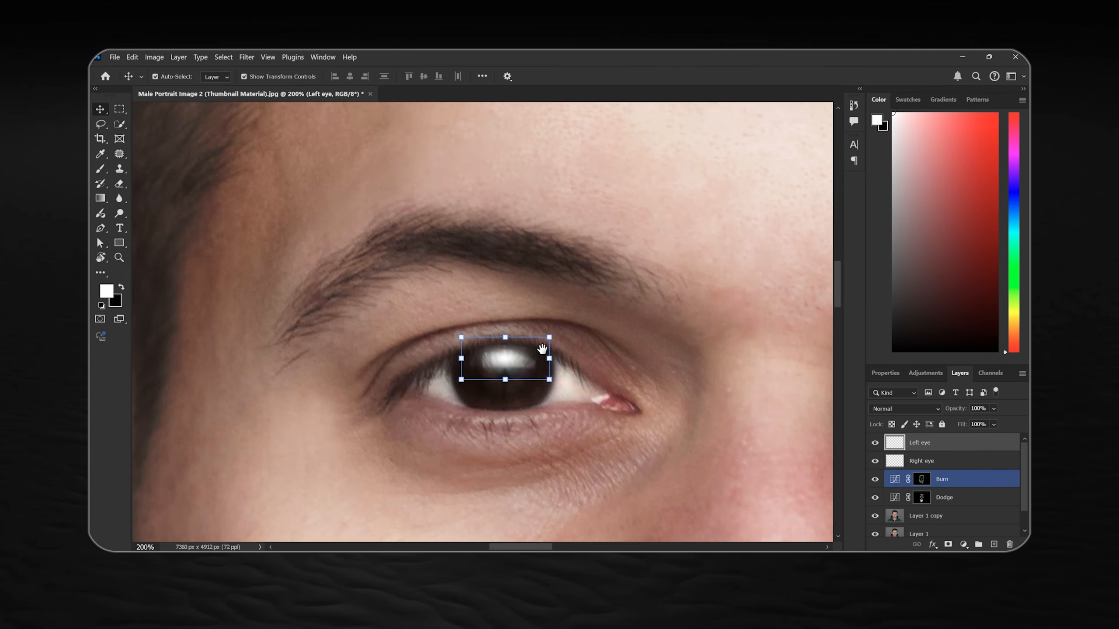
key("ctrl+plus")
left_click_drag(575, 392, 565, 350)
Scale the Left eye highlight's height to about 92% and fit the whole portrait in view
key("ctrl+t")
left_click_drag(507, 302, 512, 305)
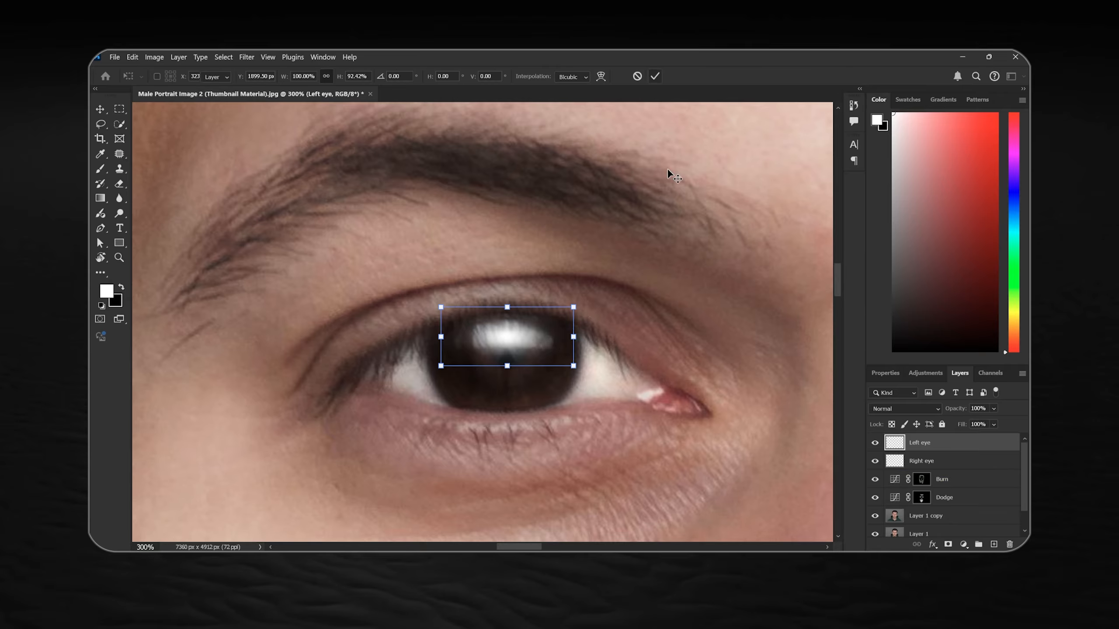
left_click(667, 169)
key("ctrl+0")
left_click(815, 348)
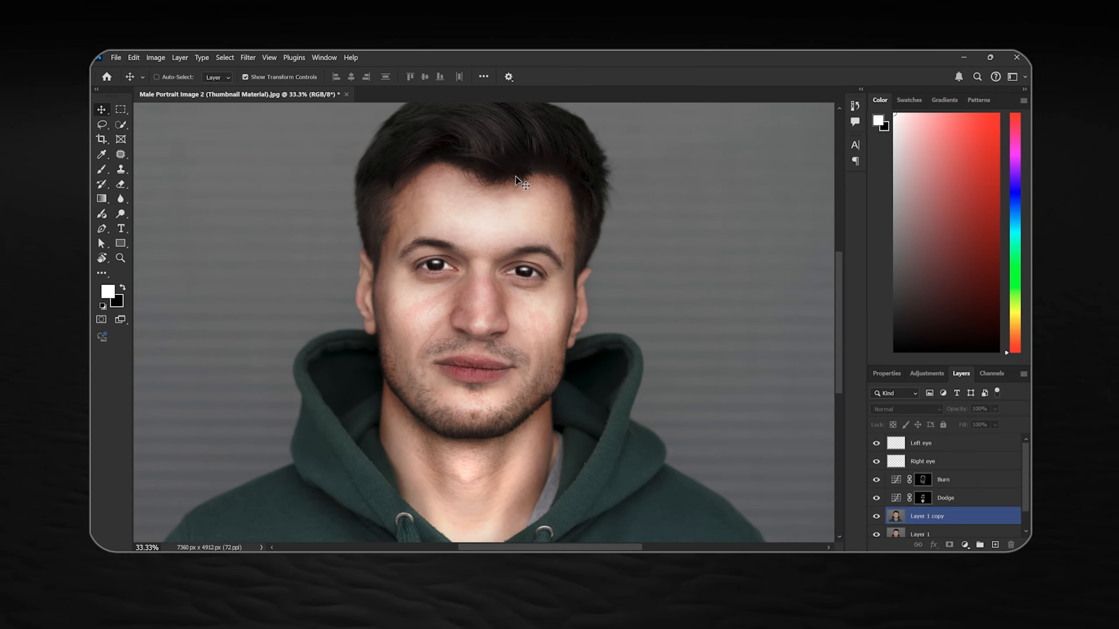
scroll(512, 174, "up", 2)
mouse_move(512, 175)
left_mouse_down()
mouse_move(512, 320)
mouse_move(538, 315)
left_mouse_up()
left_click(510, 211)
left_click(370, 243)
left_click(545, 177)
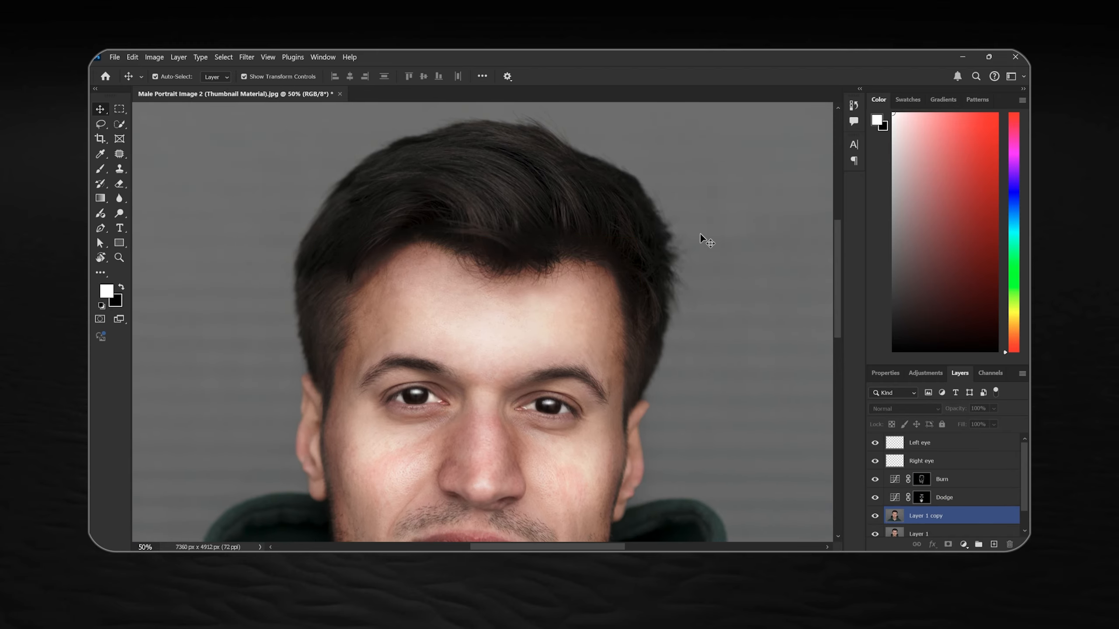
scroll(701, 265, "down", 1)
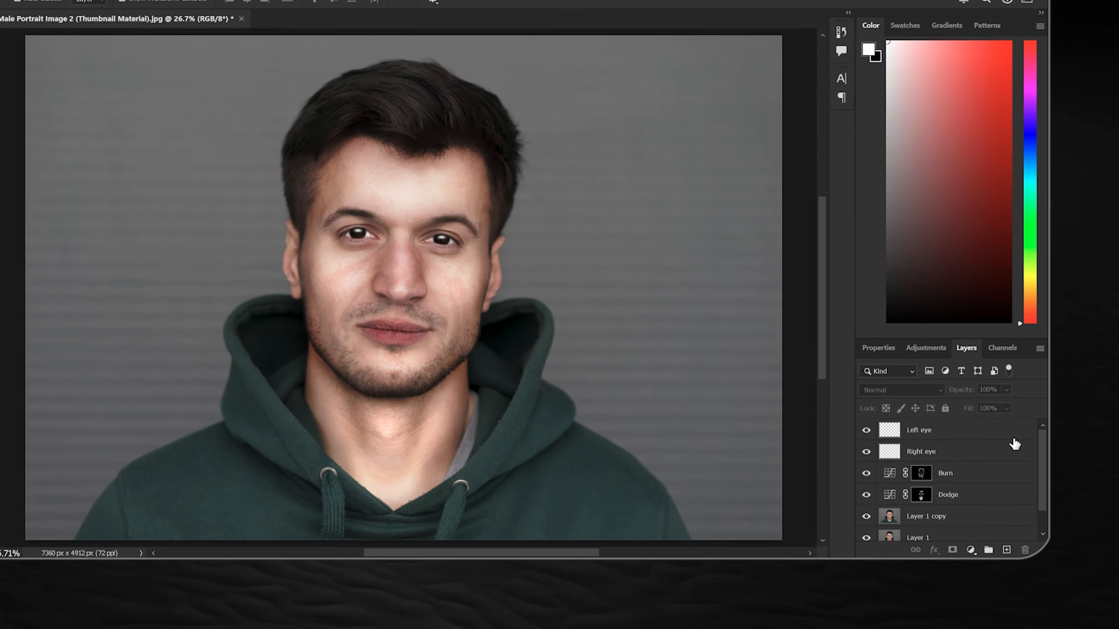
Add a new layer above Left eye and name it Hair Highlighting
left_click(1005, 447)
left_click(1008, 546)
double_click(903, 405)
type("Hair")
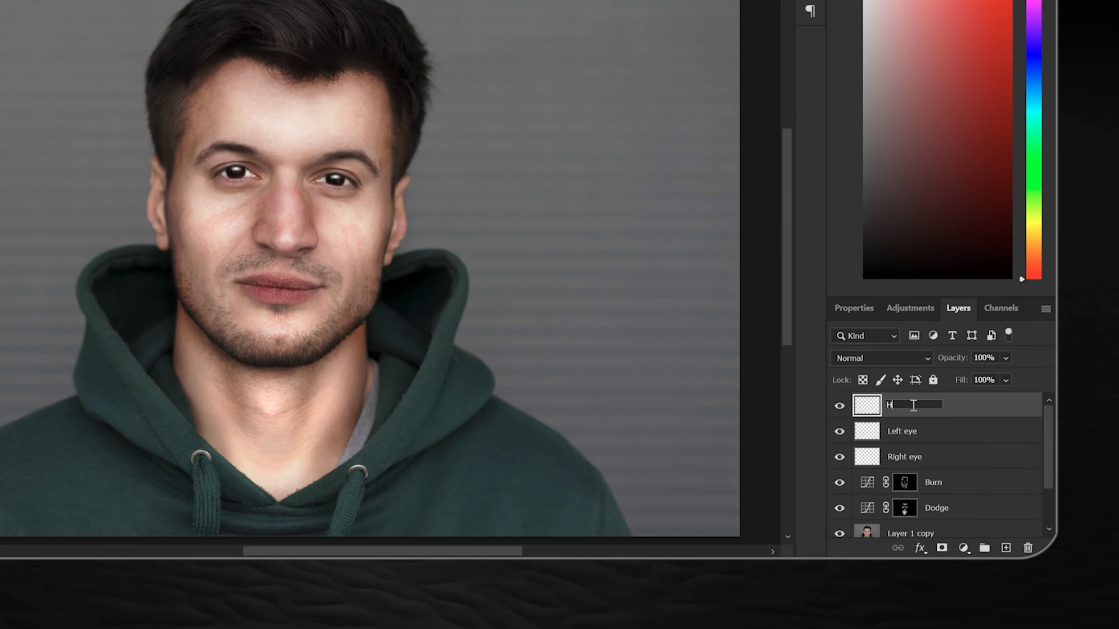
type(" Highlighting")
key("Return")
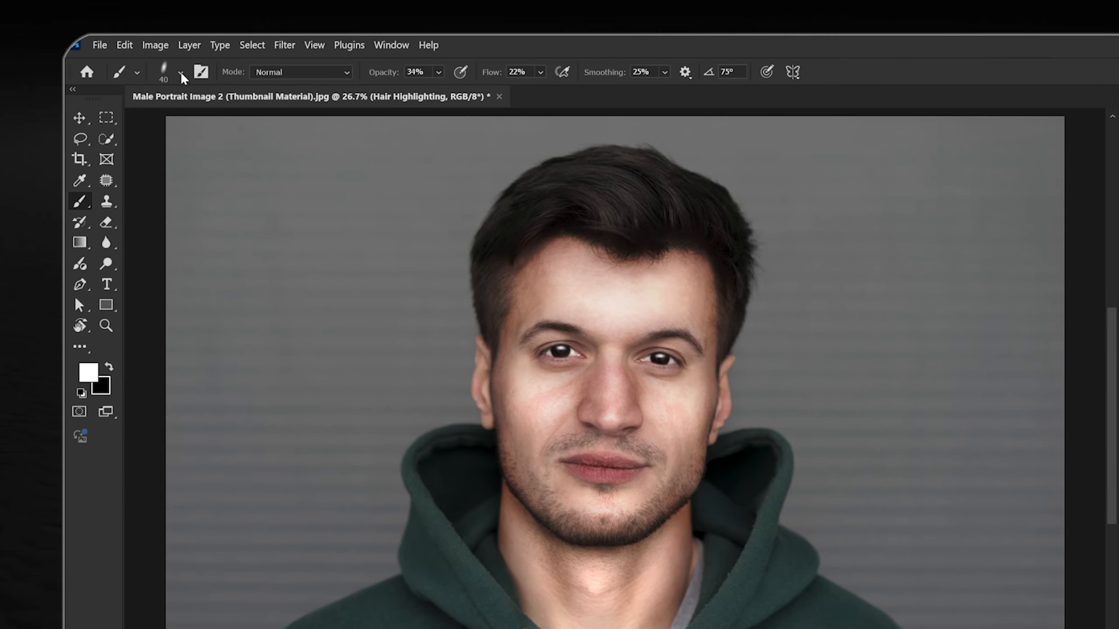
Choose the Mouse brush preset from the Hair Highlighting Brush group
left_click(181, 74)
scroll(202, 308, "down", 2)
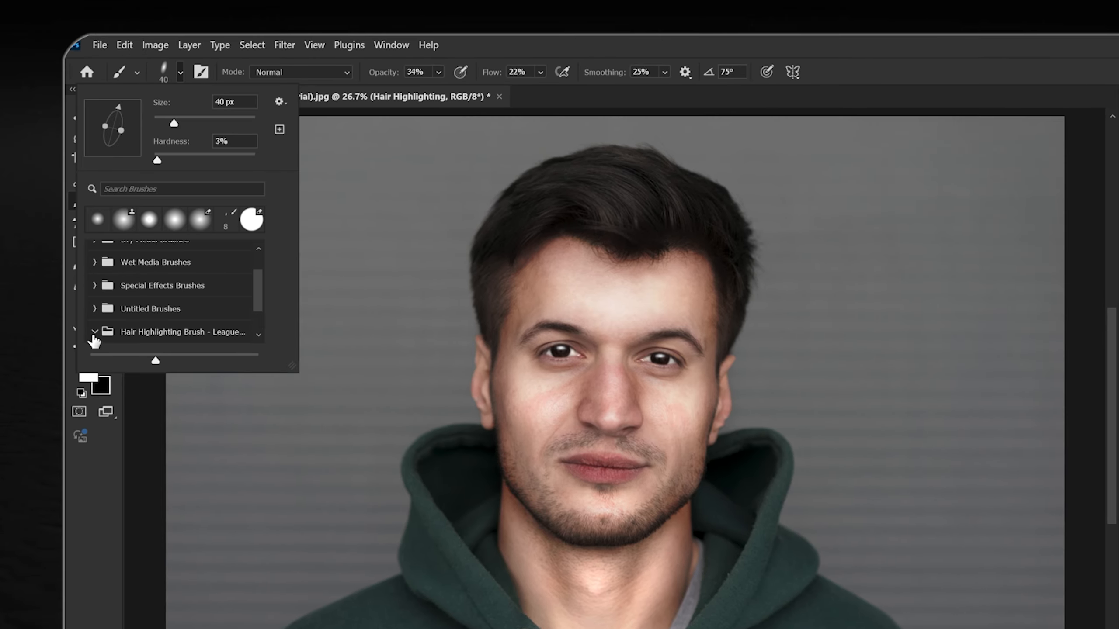
scroll(132, 327, "down", 2)
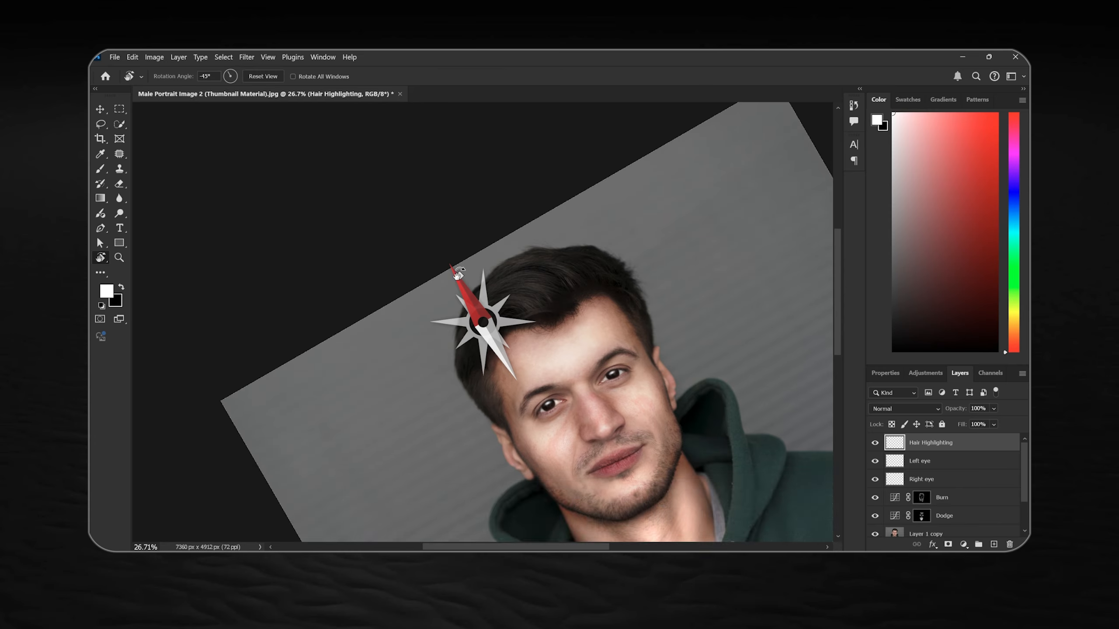
Rotate the canvas view so the head is nearly upside down and ready the brush for painting the hair
left_click_drag(457, 276, 459, 342)
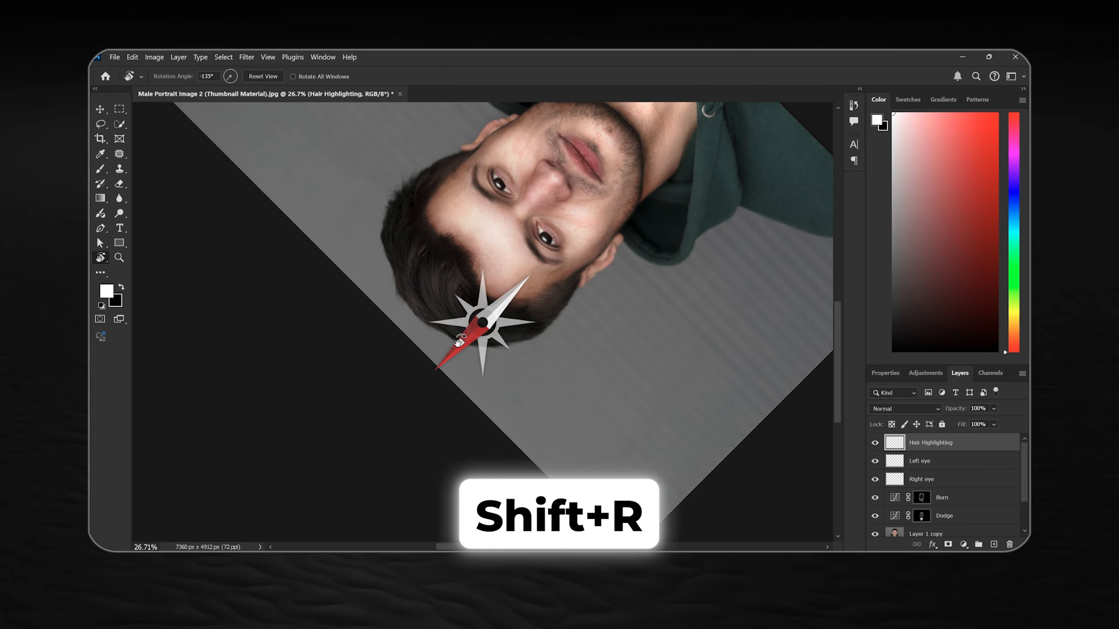
scroll(545, 307, "up", 5)
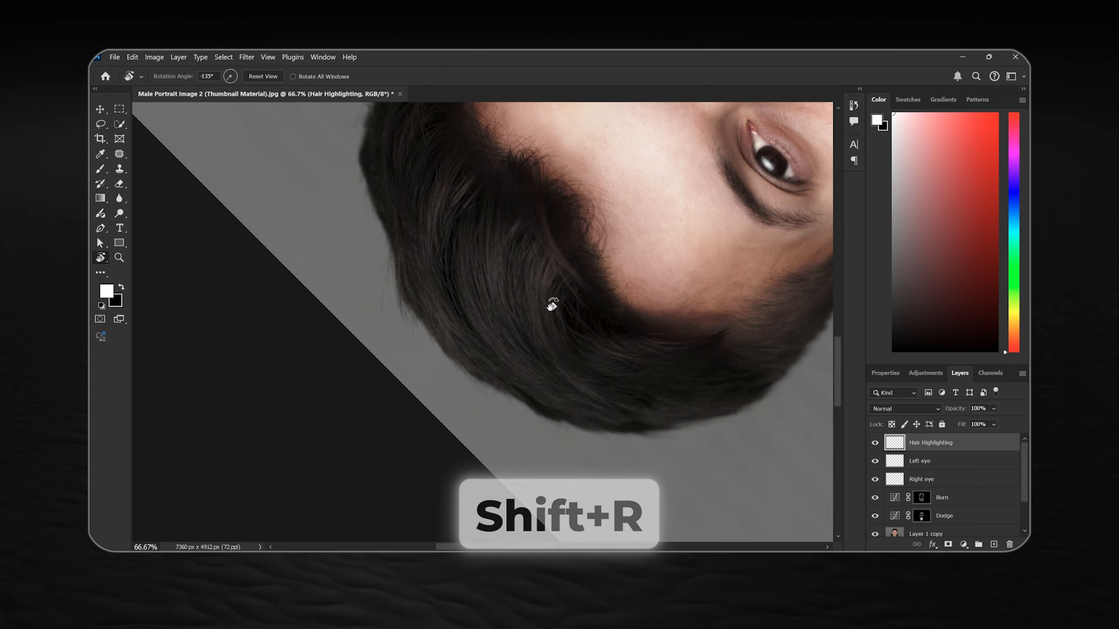
key("b")
scroll(537, 319, "up", 3)
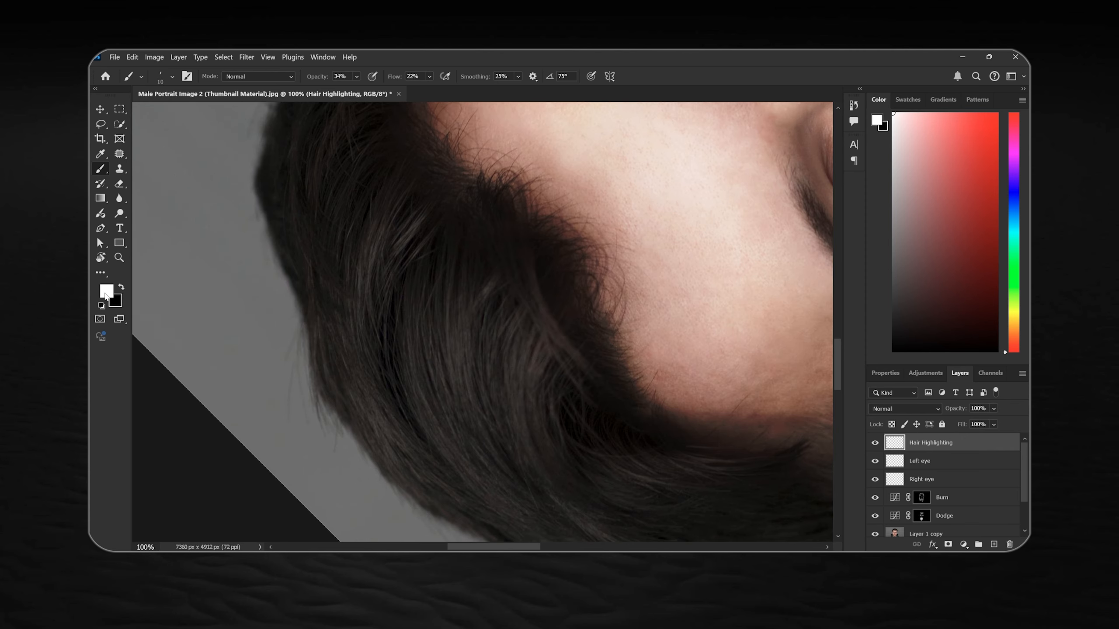
left_click_drag(470, 331, 463, 295)
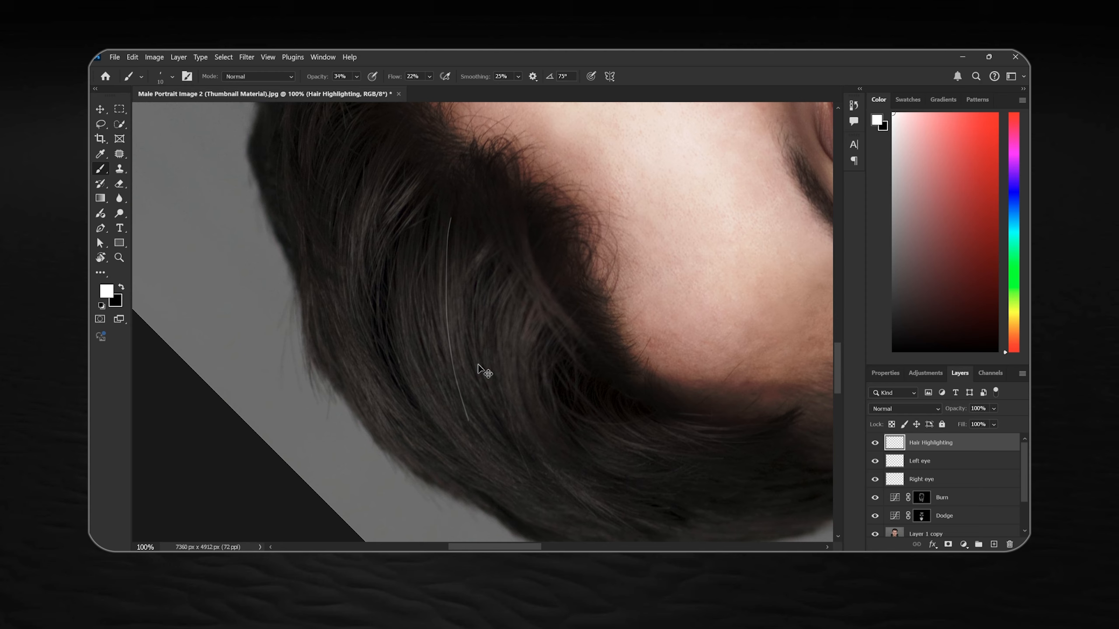
scroll(479, 365, "up", 1)
key("ctrl+z")
scroll(479, 365, "down", 1)
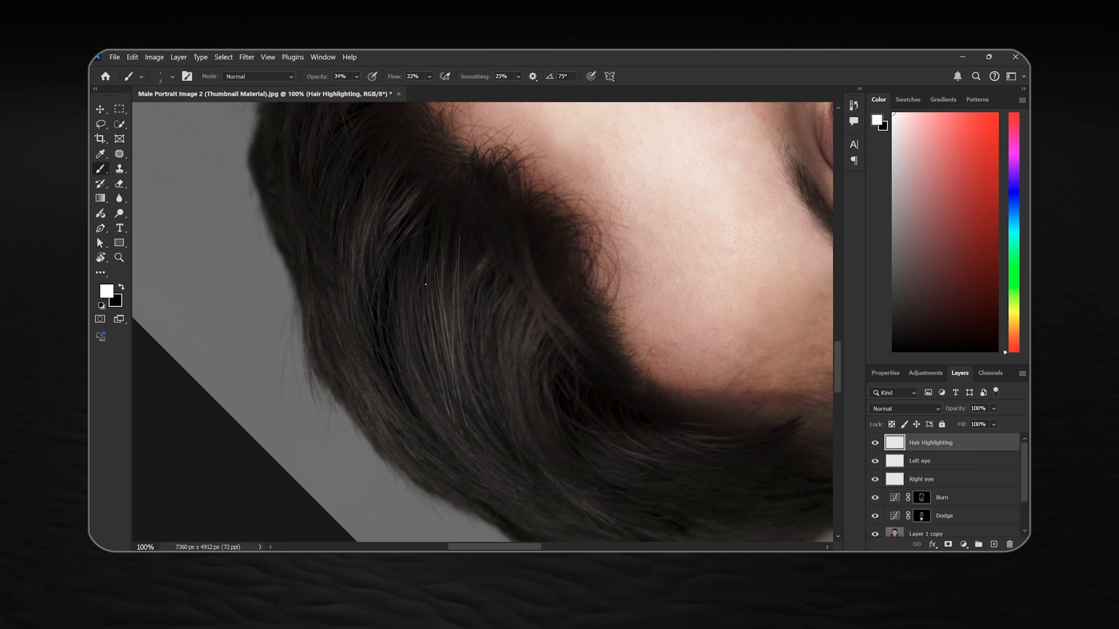
Paint long thin white highlight strands along the hair flow in the middle of the fringe, extending toward the crown
left_click_drag(460, 275, 487, 428)
left_click_drag(484, 250, 475, 392)
left_click_drag(427, 273, 464, 238)
scroll(463, 238, "up", 1)
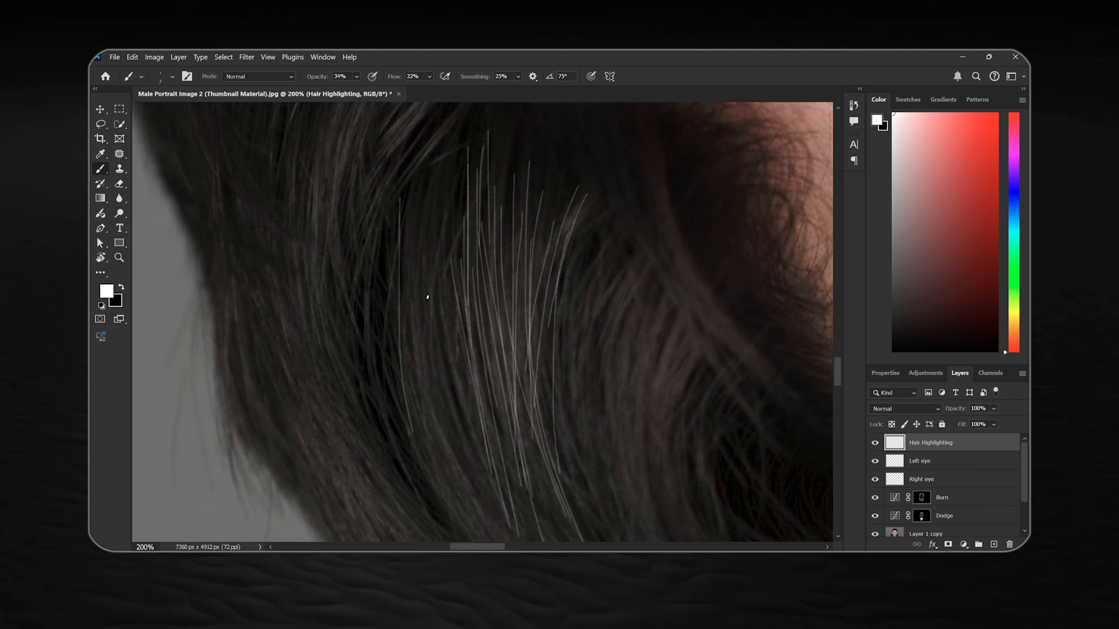
left_click_drag(428, 191, 440, 431)
left_click_drag(451, 208, 459, 463)
left_click_drag(412, 195, 427, 411)
mouse_move(692, 304)
left_mouse_down()
mouse_move(549, 261)
mouse_move(482, 464)
left_mouse_up()
left_click_drag(495, 234, 473, 449)
mouse_move(459, 206)
left_mouse_down()
mouse_move(431, 446)
mouse_move(410, 464)
left_mouse_up()
left_click_drag(397, 459, 460, 245)
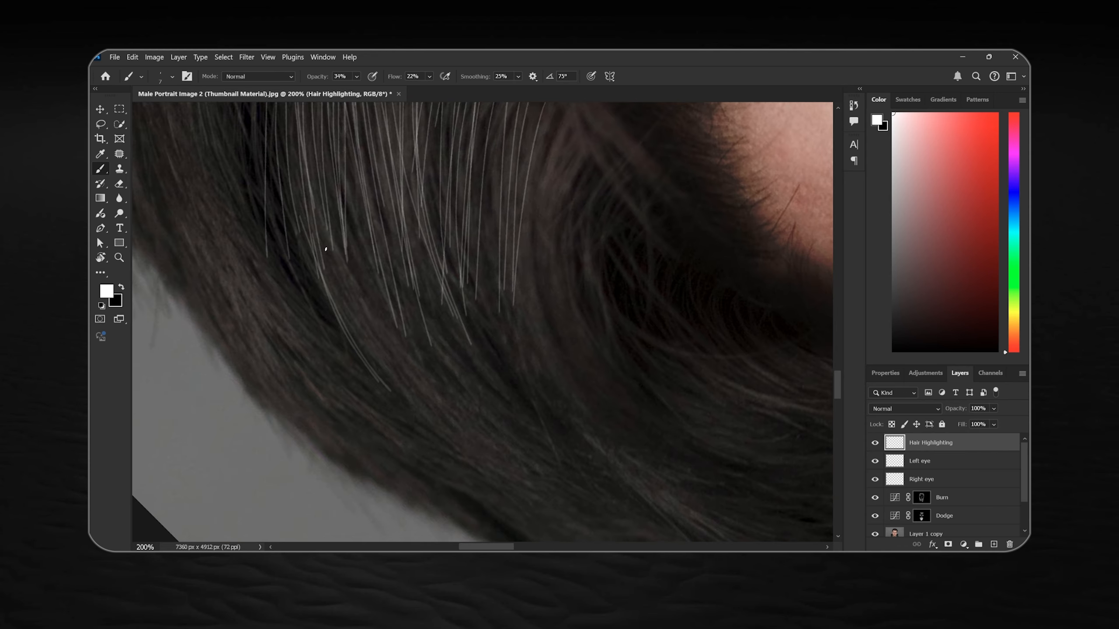
left_click_drag(328, 187, 426, 400)
left_click_drag(375, 128, 524, 507)
Paint a dense band of curved white highlight strands on the image-right part of the fringe, blending into the middle strands
left_click_drag(527, 211, 454, 356)
left_click_drag(493, 222, 418, 384)
left_click_drag(517, 304, 450, 409)
left_click_drag(450, 201, 410, 393)
left_click_drag(417, 268, 393, 454)
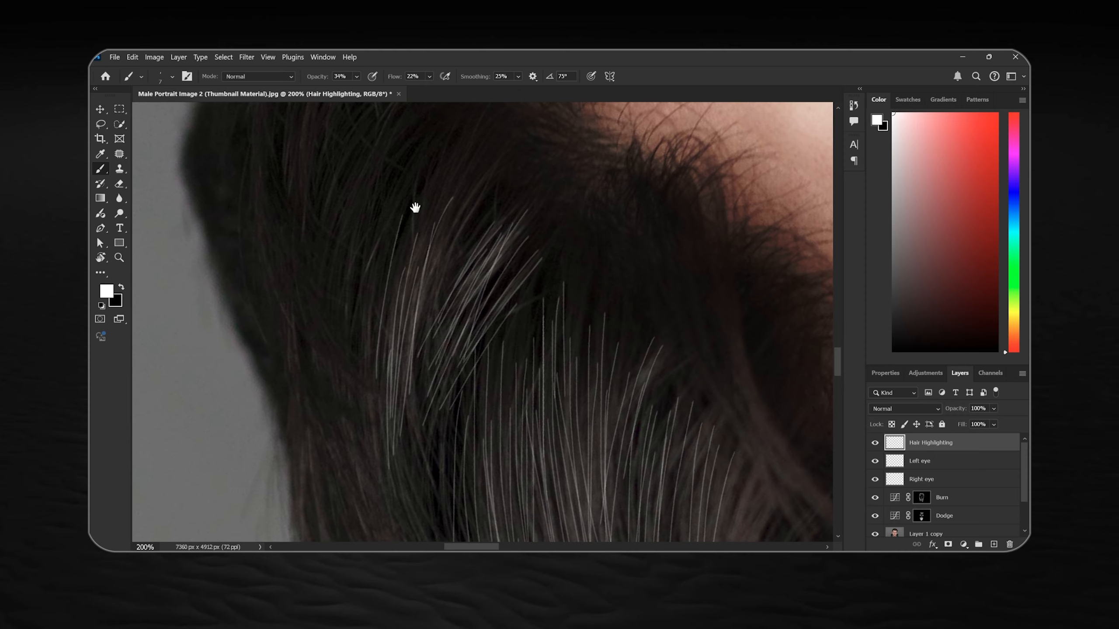
left_click_drag(414, 207, 396, 314)
left_click_drag(433, 301, 383, 463)
left_click_drag(481, 265, 430, 373)
left_click_drag(390, 461, 432, 251)
left_click_drag(460, 278, 423, 457)
left_click_drag(452, 392, 445, 247)
left_click_drag(460, 214, 445, 432)
left_click_drag(507, 275, 468, 401)
left_click_drag(447, 342, 410, 454)
left_click_drag(524, 176, 446, 296)
left_click_drag(453, 423, 465, 222)
left_click_drag(481, 179, 463, 307)
left_click_drag(452, 208, 436, 414)
left_click_drag(433, 209, 383, 374)
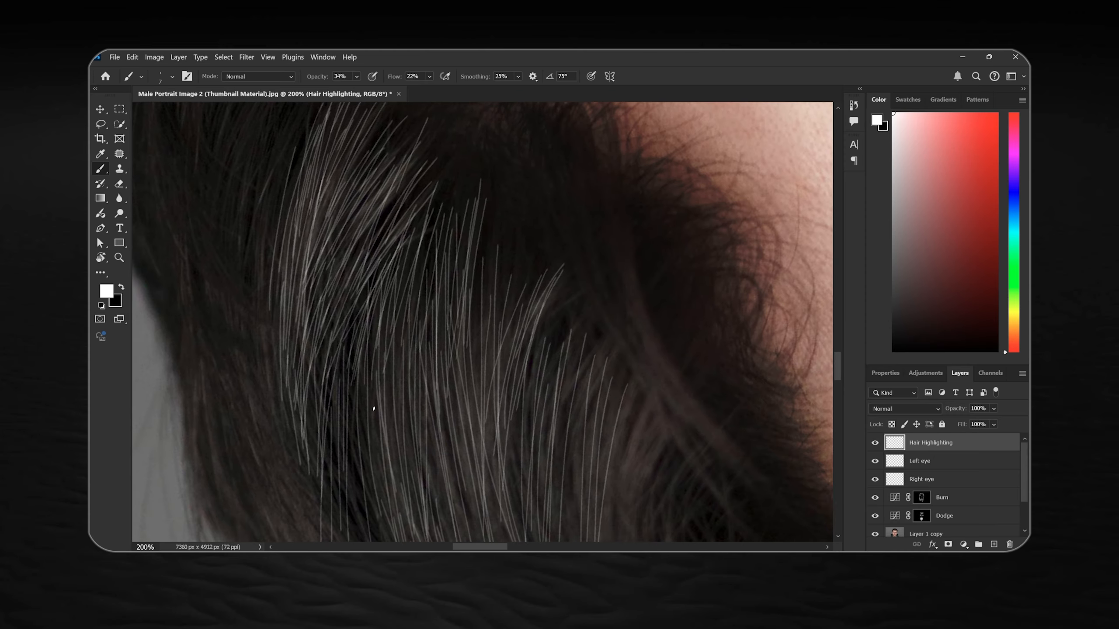
Reduce the brush size to 4 px and paint a cluster of fine white strands in the image-right side hair
key("ctrl+plus")
key("bracketleft")
key("bracketleft")
key("bracketleft")
left_click_drag(547, 245, 474, 400)
left_click_drag(554, 291, 477, 434)
left_click_drag(601, 279, 515, 383)
left_click_drag(556, 259, 469, 404)
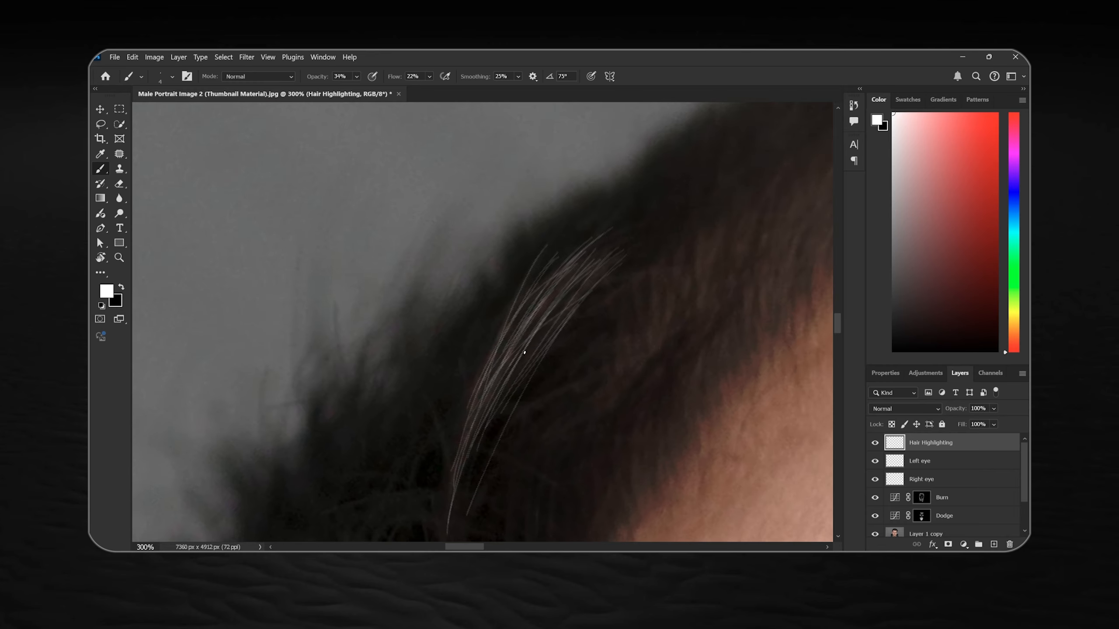
Continue the fine white strands through the image-right side hair until they join the fringe highlights
left_click_drag(441, 476, 665, 147)
left_click_drag(563, 241, 520, 369)
left_click_drag(651, 183, 523, 405)
left_click_drag(670, 165, 535, 207)
left_click_drag(507, 305, 443, 334)
left_click_drag(530, 286, 495, 445)
left_click_drag(568, 228, 508, 450)
left_click_drag(614, 185, 515, 275)
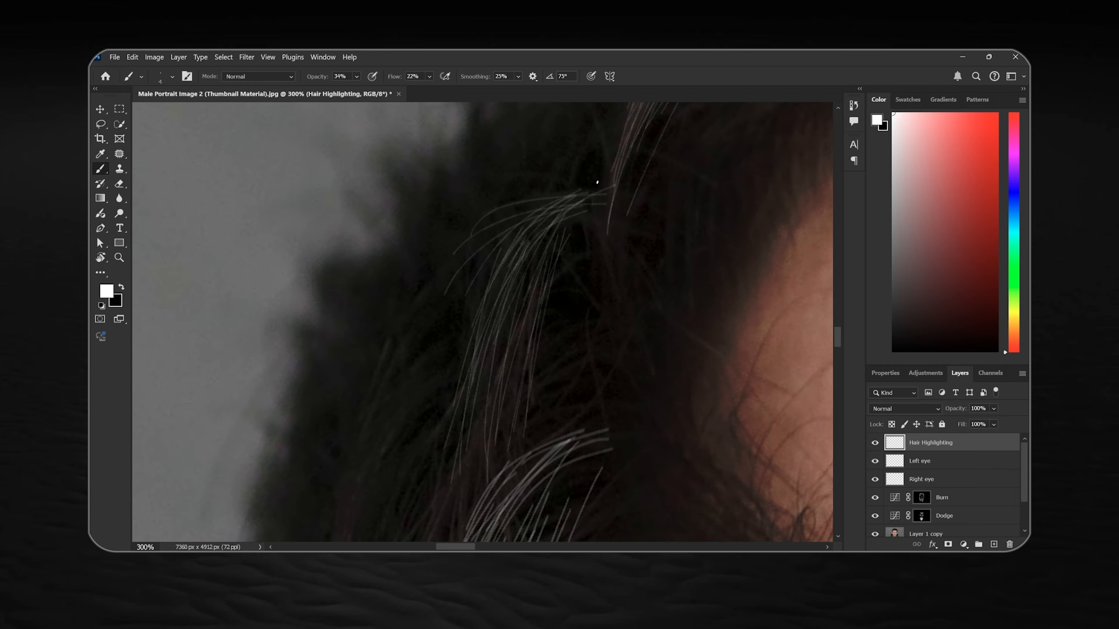
left_click_drag(449, 503, 573, 133)
left_click_drag(530, 219, 492, 334)
left_click_drag(548, 217, 511, 324)
mouse_move(539, 226)
left_mouse_down()
mouse_move(547, 246)
mouse_move(501, 400)
left_mouse_up()
left_click_drag(621, 119, 558, 291)
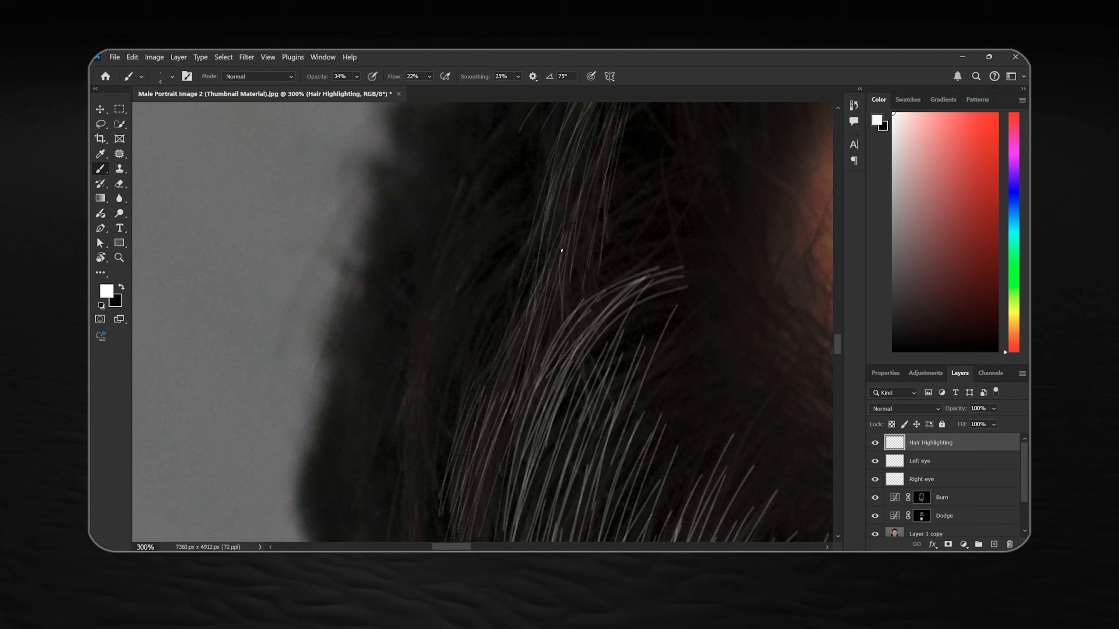
Reduce the brush size to 3 px and paint short white hair highlights on the short hair at the image-left temple
key("ctrl+minus")
left_click_drag(551, 167, 418, 463)
key("bracketleft")
left_click_drag(465, 256, 460, 280)
left_click_drag(476, 394, 463, 441)
left_click_drag(542, 397, 487, 256)
left_click_drag(597, 386, 588, 410)
left_click_drag(584, 364, 572, 428)
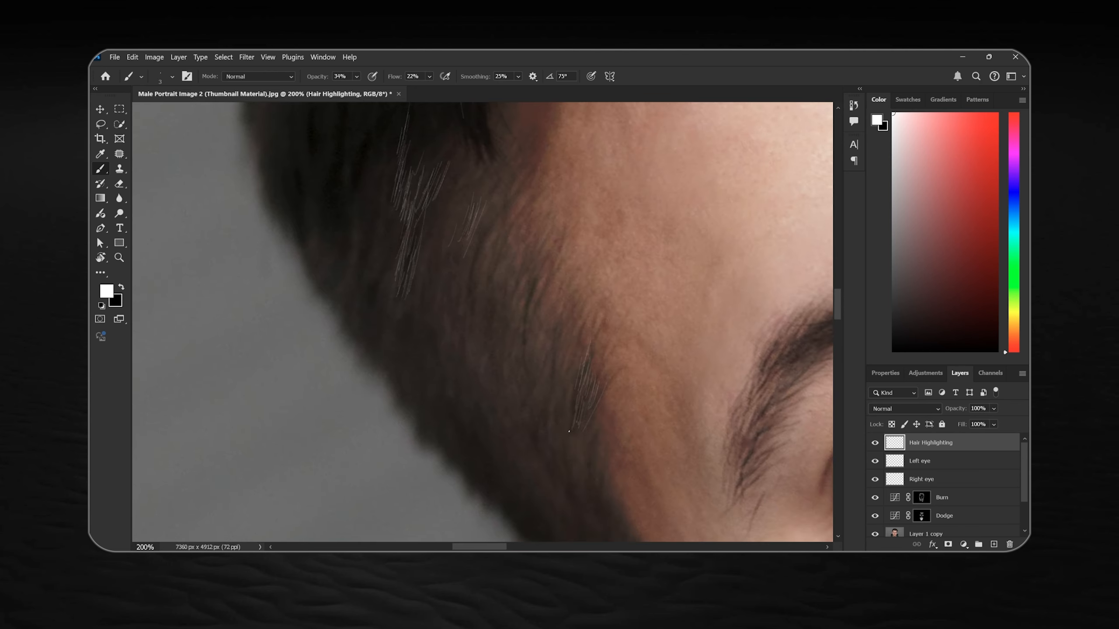
Add more short white highlight strands along the image-left hairline and the side hair above it
left_click_drag(540, 309, 529, 373)
left_click_drag(528, 327, 514, 369)
left_click_drag(520, 337, 511, 418)
left_click_drag(450, 304, 442, 337)
left_click_drag(389, 271, 374, 309)
left_click_drag(397, 220, 484, 269)
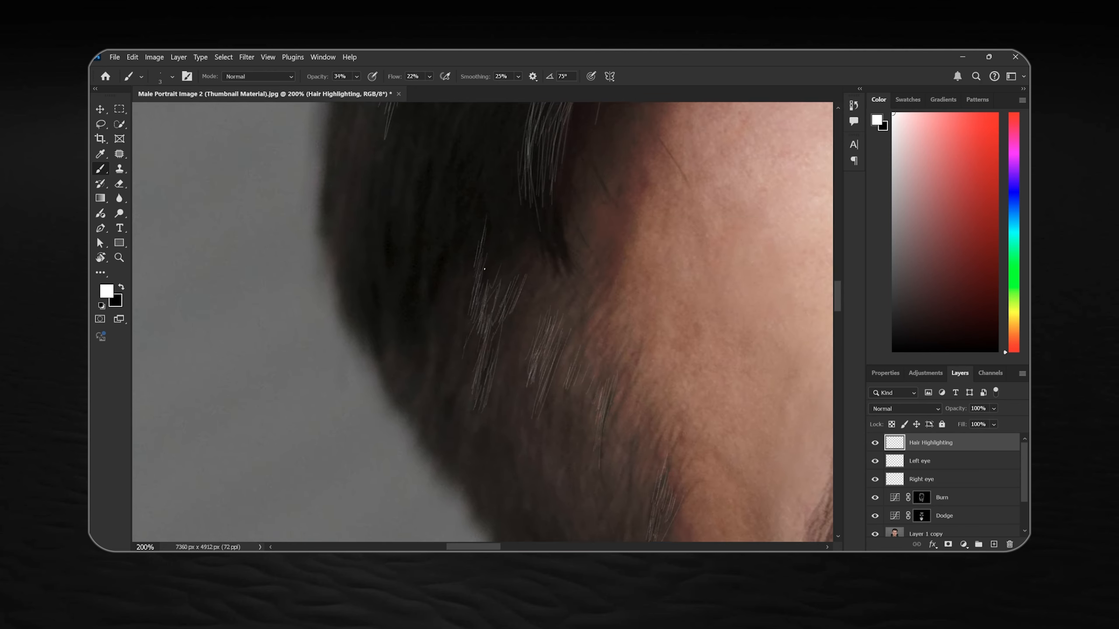
Rotate the view to bring the image-left eyebrow upright and paint fine white highlight hairs along it
mouse_move(652, 454)
left_mouse_down()
mouse_move(502, 310)
mouse_move(480, 353)
left_mouse_up()
key("r")
mouse_move(687, 375)
left_mouse_down()
mouse_move(506, 282)
mouse_move(528, 251)
left_mouse_up()
mouse_move(498, 286)
left_mouse_down()
mouse_move(526, 350)
mouse_move(528, 299)
left_mouse_up()
key("r")
left_click_drag(504, 134, 472, 194)
key("ctrl+plus")
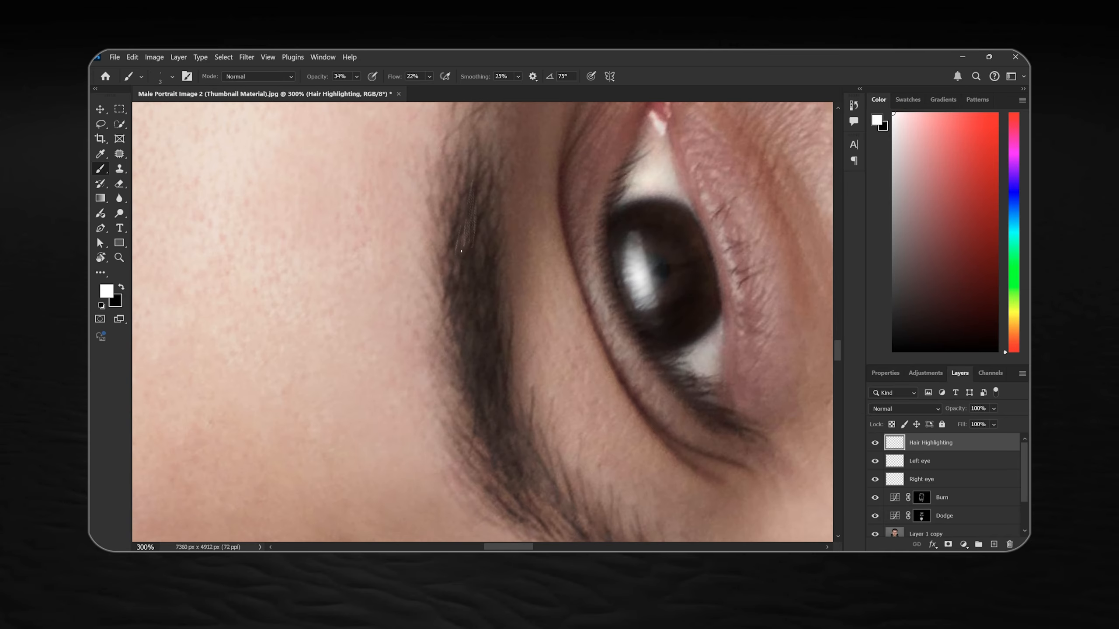
left_click_drag(484, 281, 480, 303)
left_click_drag(464, 281, 455, 328)
left_click_drag(489, 375, 466, 296)
left_click_drag(488, 338, 495, 355)
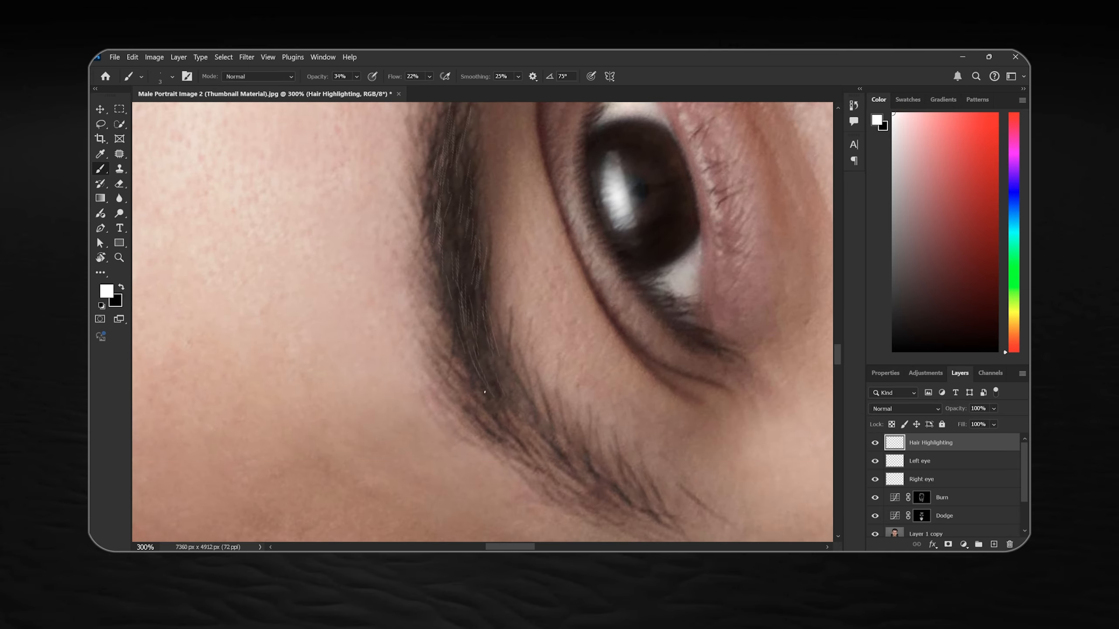
left_click_drag(458, 165, 458, 186)
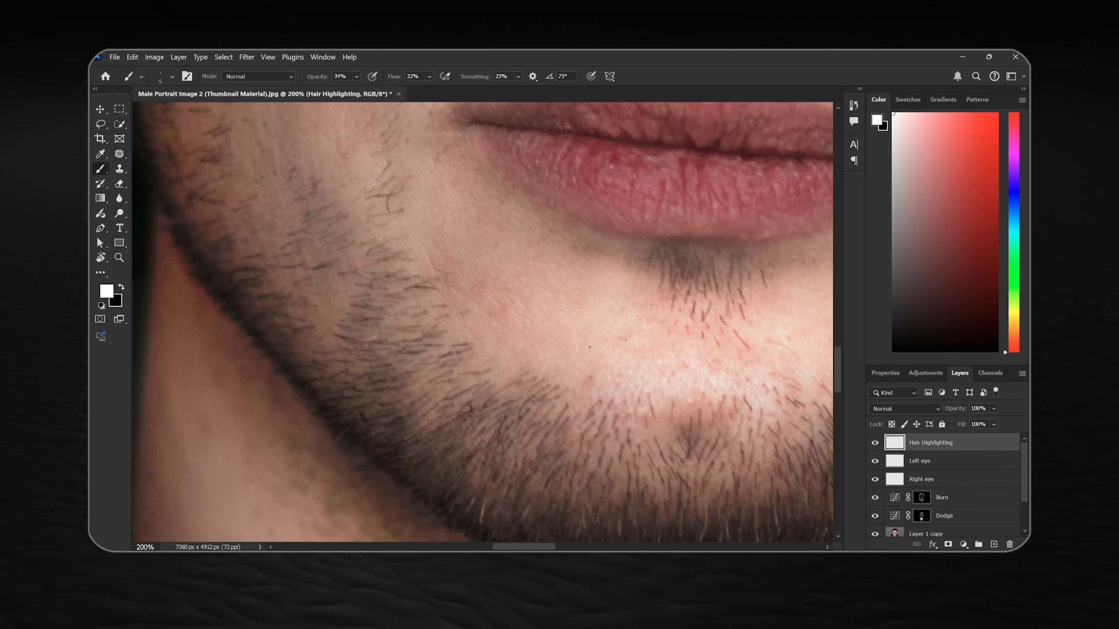
Paint short white highlight strokes through the beard along the chin with a 5 px brush
key("ctrl+plus")
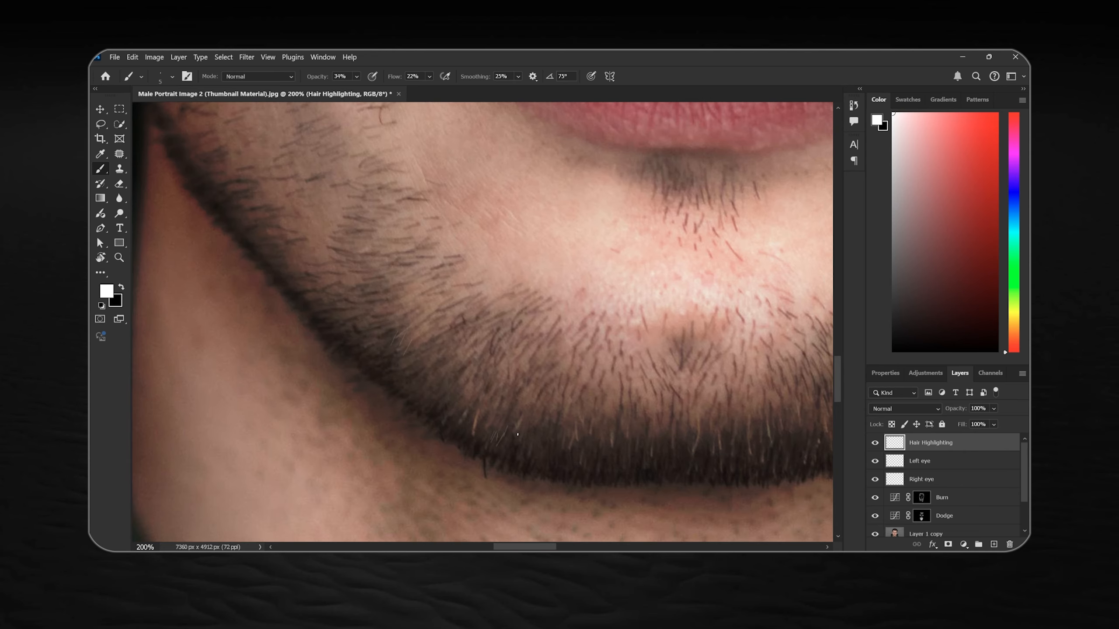
left_click_drag(621, 396, 619, 408)
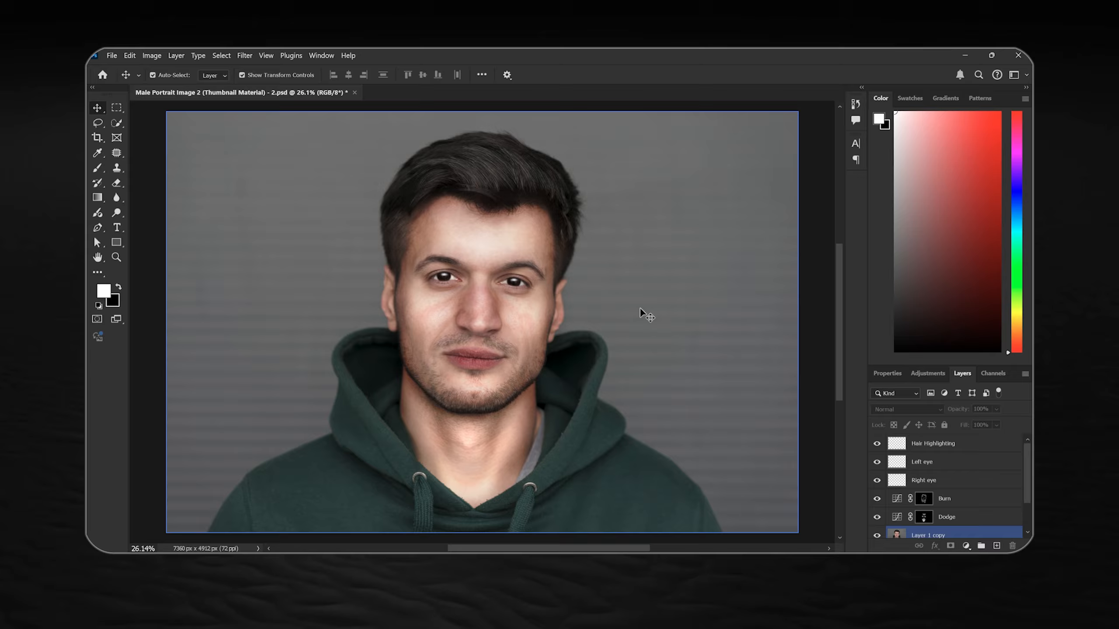
Select the Hair Highlighting layer and toggle its visibility to compare the portrait with and without the highlights
left_click(964, 443)
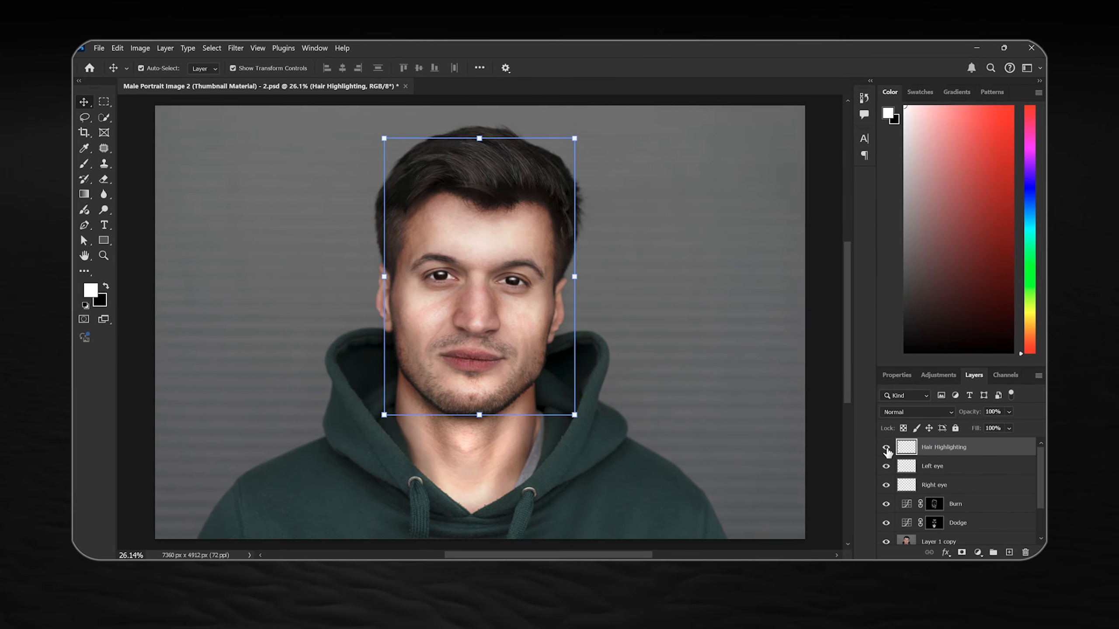
left_click(885, 447)
left_click(886, 447)
left_click(886, 447)
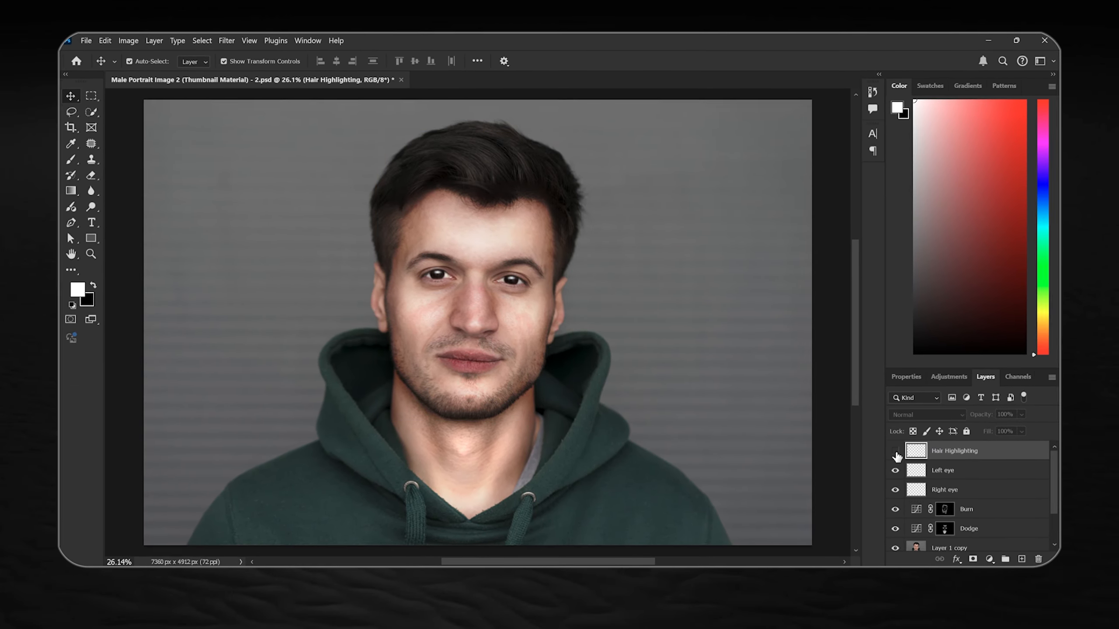
left_click(896, 452)
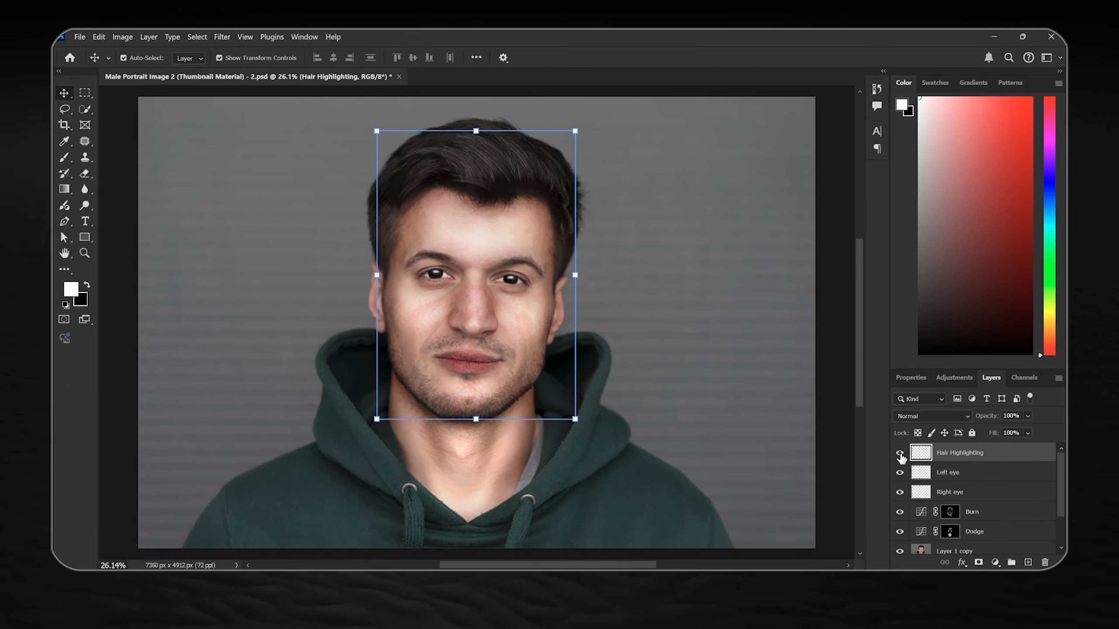
Convert the Hair Highlighting layer to a smart object and apply a Gaussian Blur to it
right_click(963, 456)
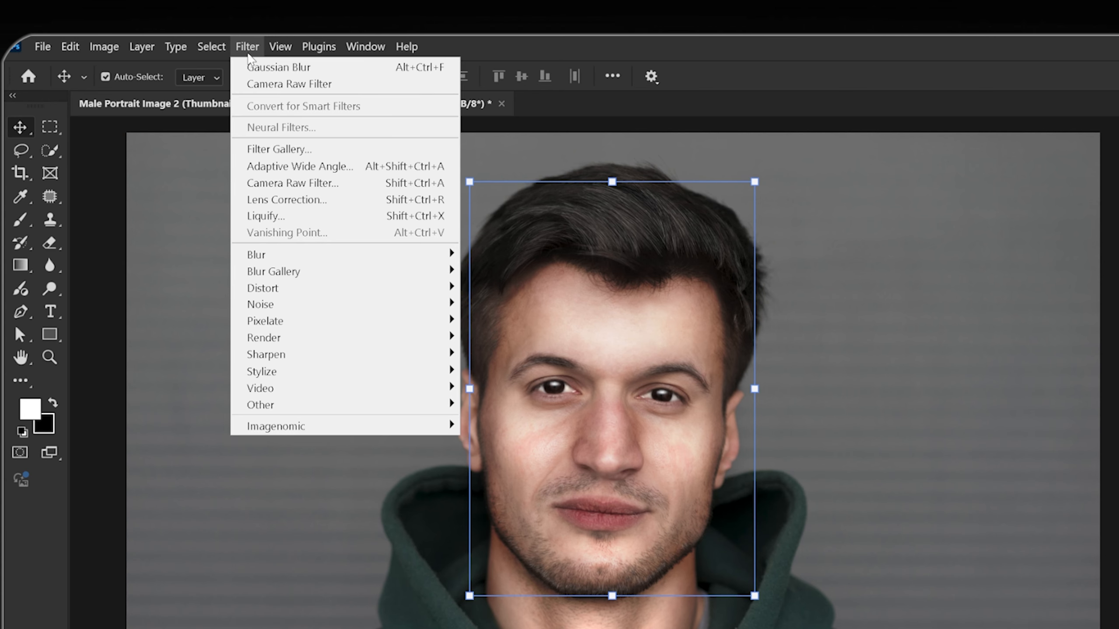
mouse_move(346, 253)
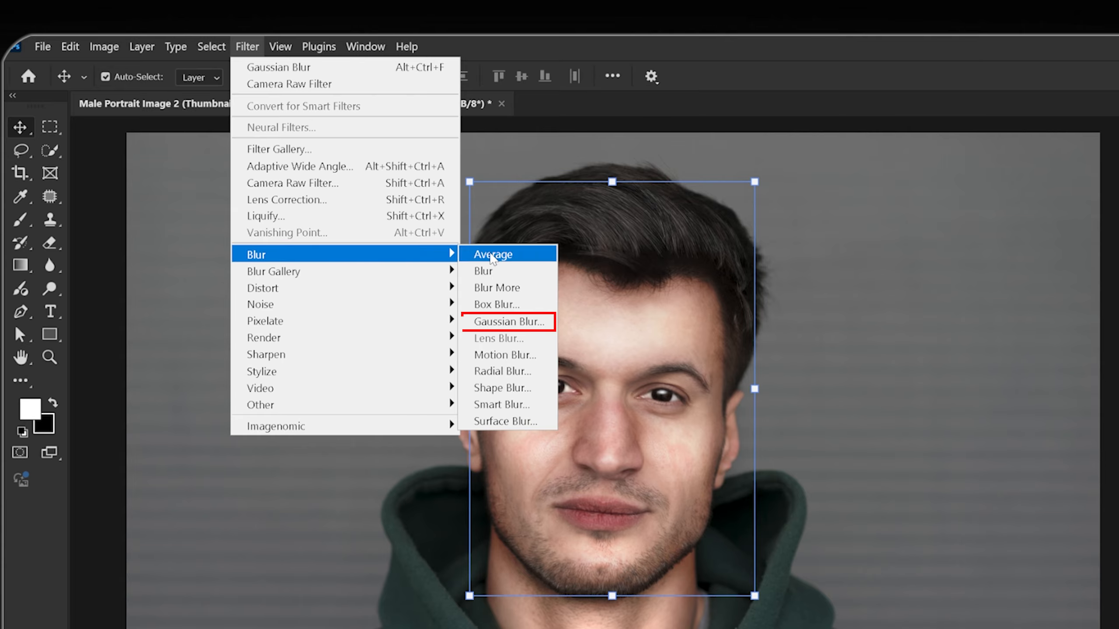
left_click(506, 321)
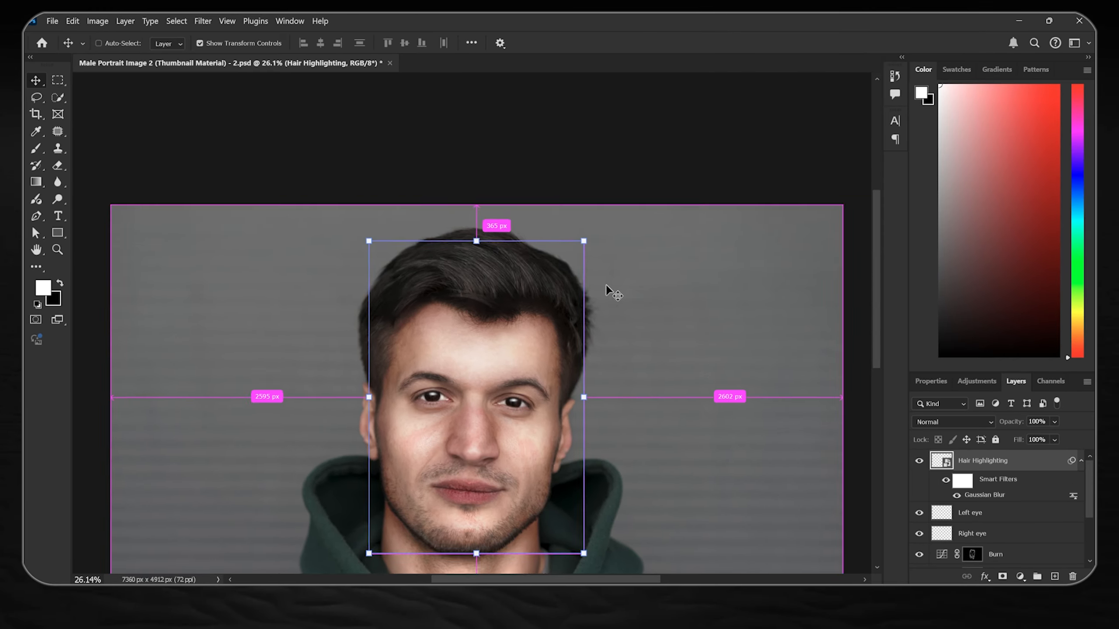
scroll(610, 293, "up", 4)
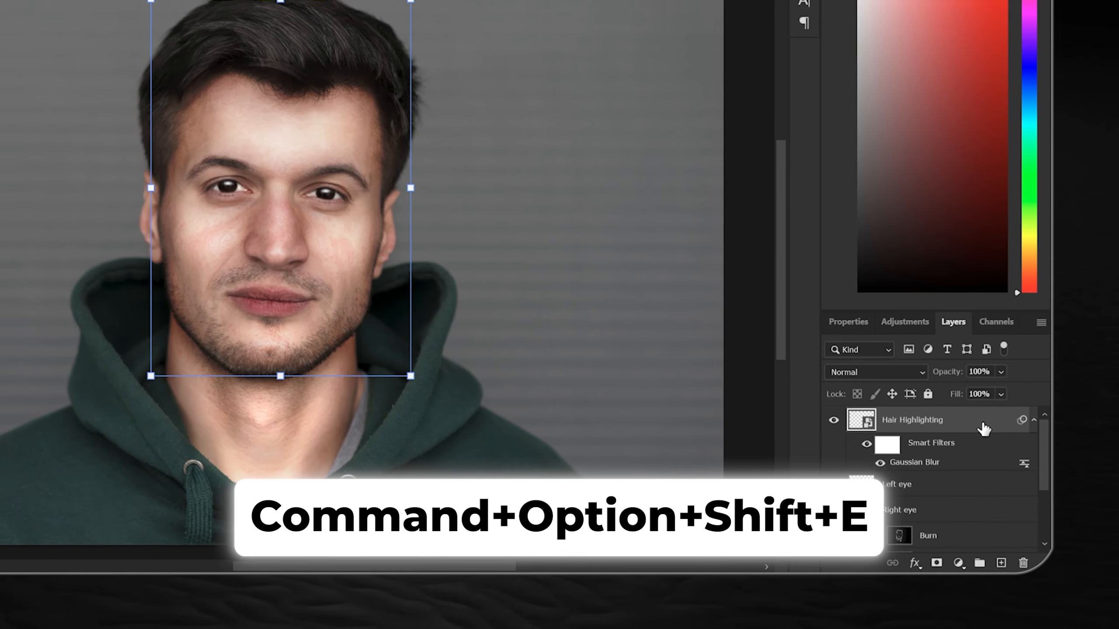
Stamp all visible layers into a new top layer named Color Grading and convert it to a smart object
key("super+alt+shift+e")
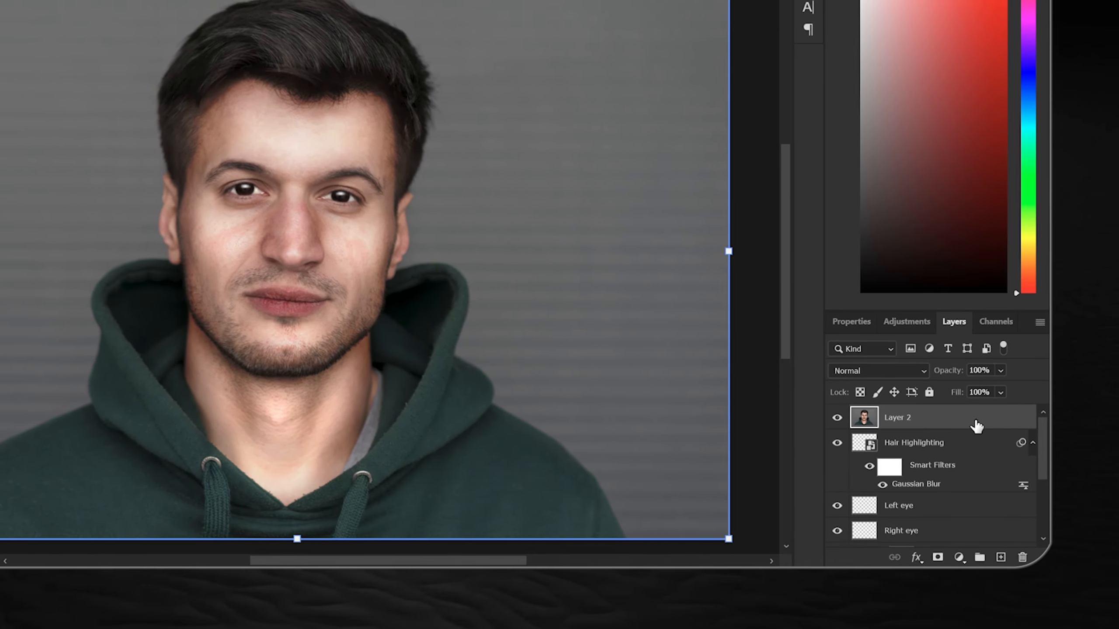
double_click(898, 419)
type("Color Gradi")
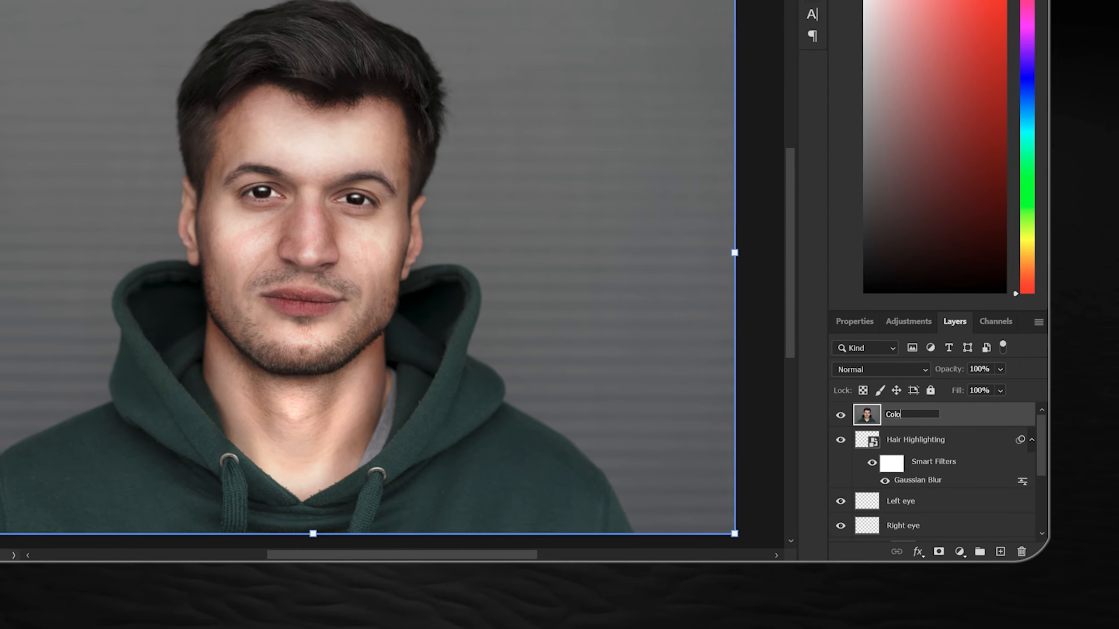
type("ng")
key("Return")
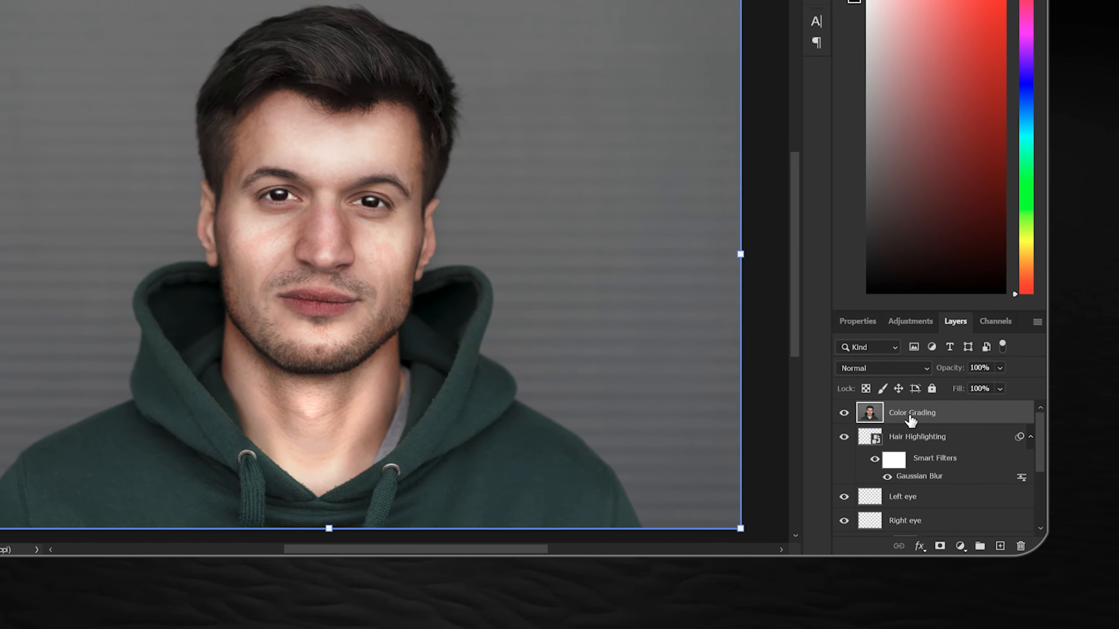
right_click(909, 413)
left_click(936, 325)
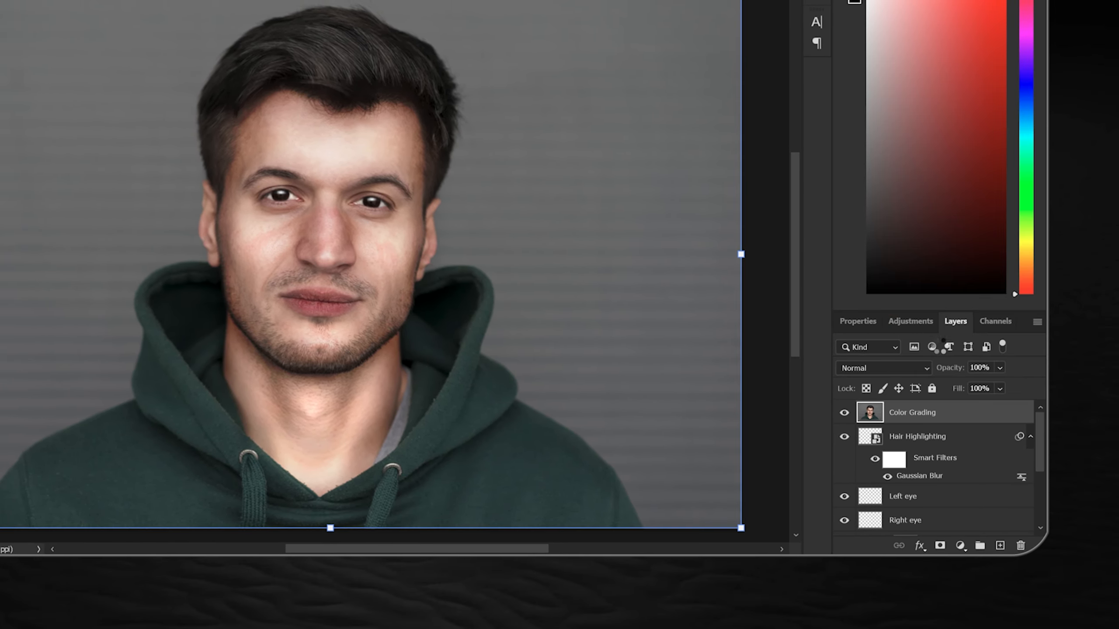
Open Camera Raw Filter on the Color Grading layer and set Exposure +0.40, Contrast +19, Highlights -6, Shadows -13, Whites +9, Blacks -15
left_click(260, 44)
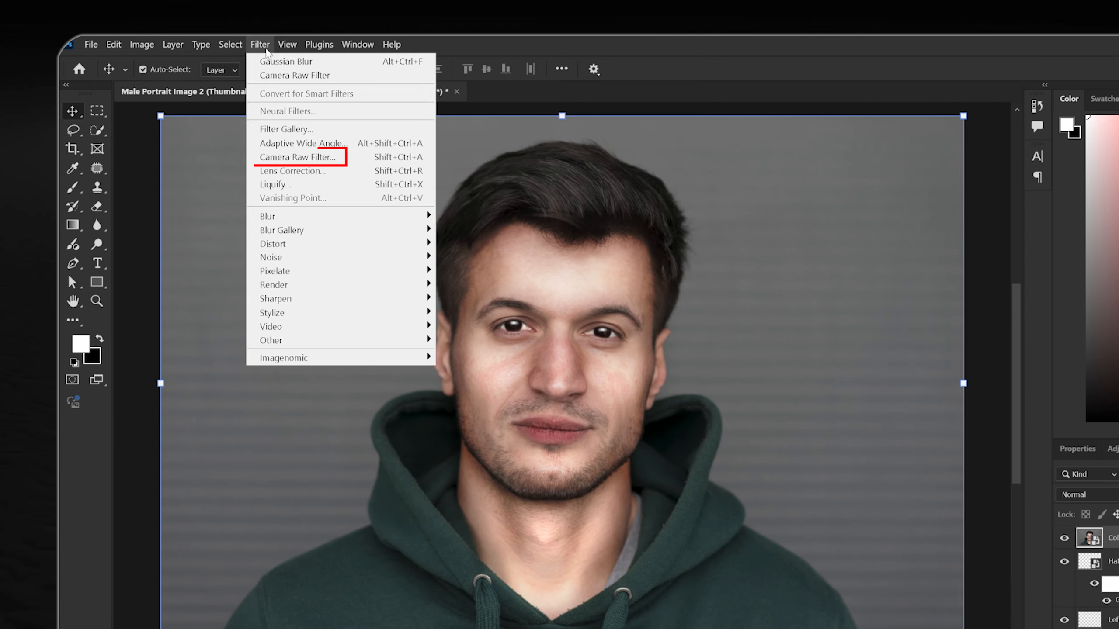
left_click(290, 156)
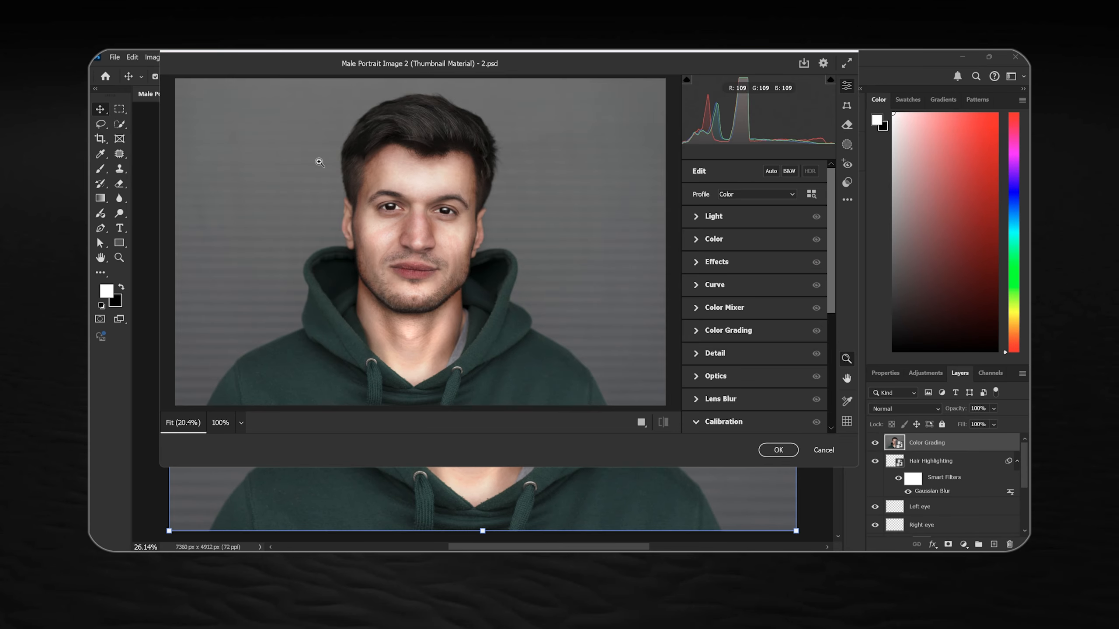
left_click(697, 217)
left_click_drag(754, 241, 767, 254)
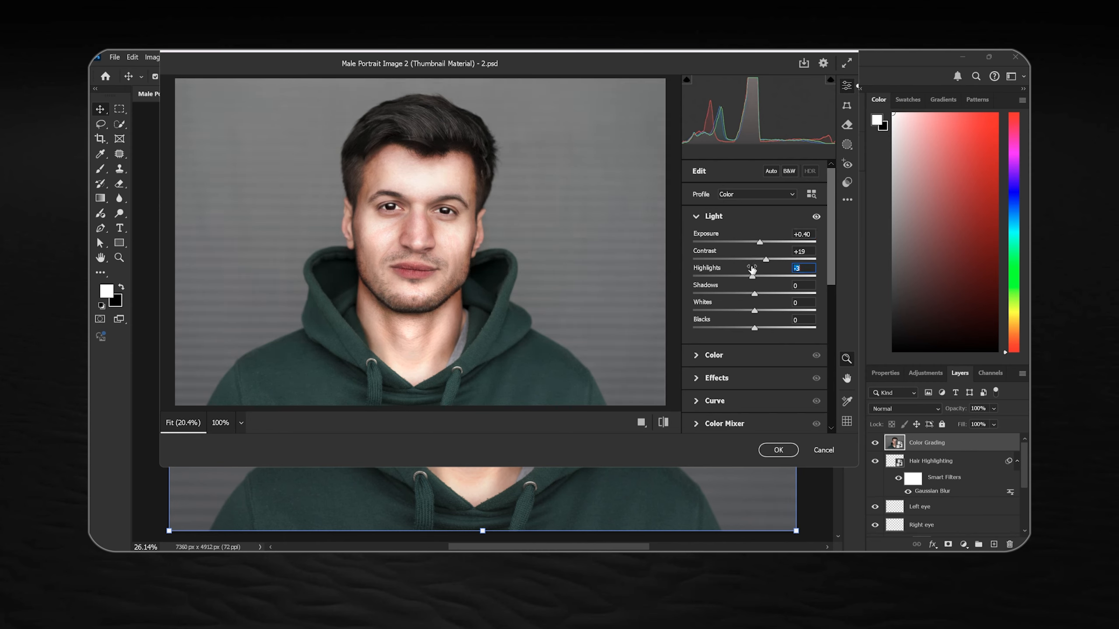
left_click_drag(755, 294, 752, 324)
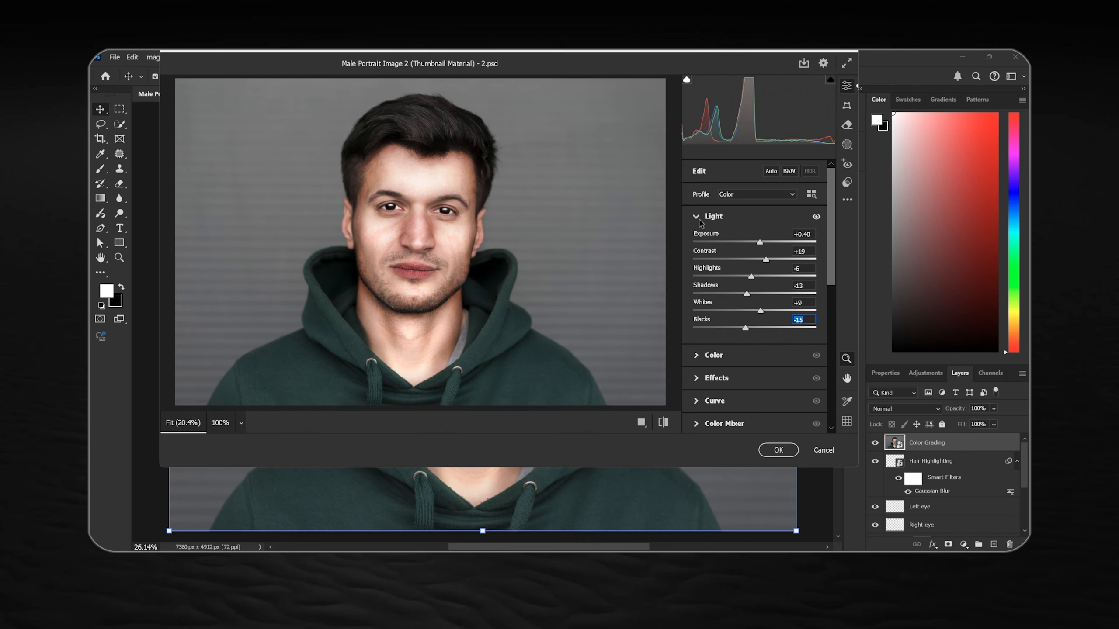
Adjust the Camera Raw color settings to Temperature -3, Tint +7, Vibrance +22 and Saturation +4
left_click(700, 221)
left_click(704, 245)
left_click_drag(757, 276, 756, 276)
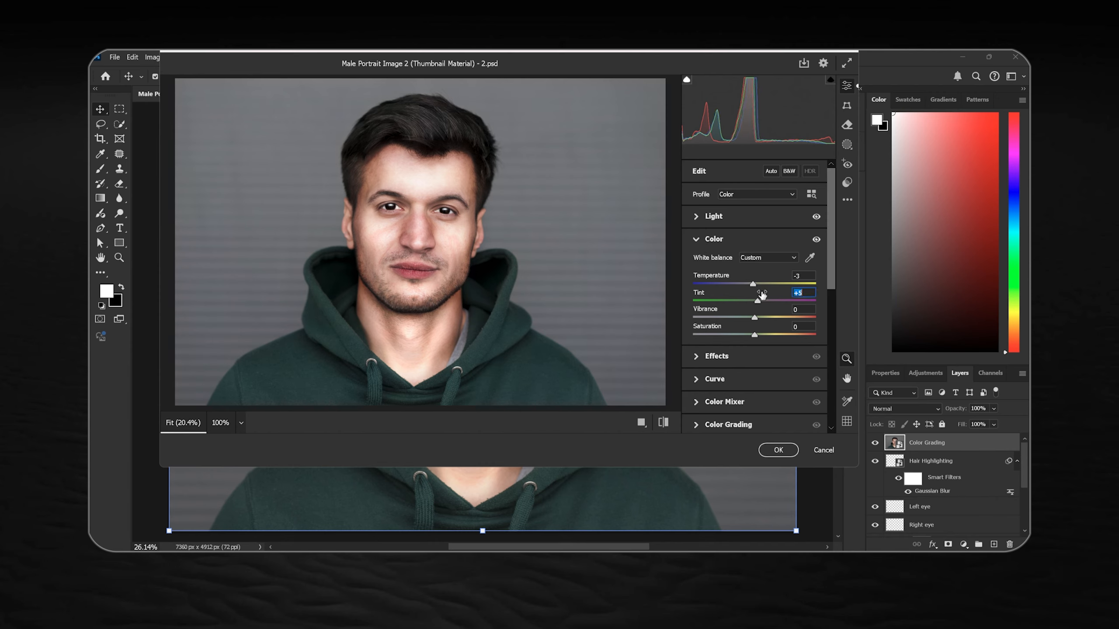
left_click_drag(760, 311, 761, 327)
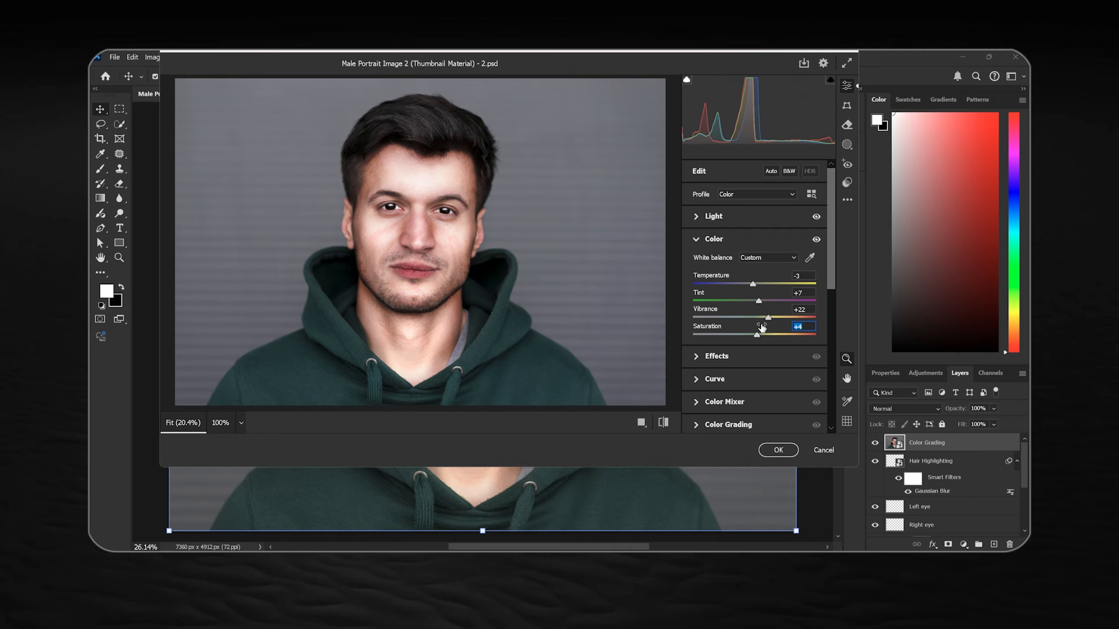
left_click(704, 239)
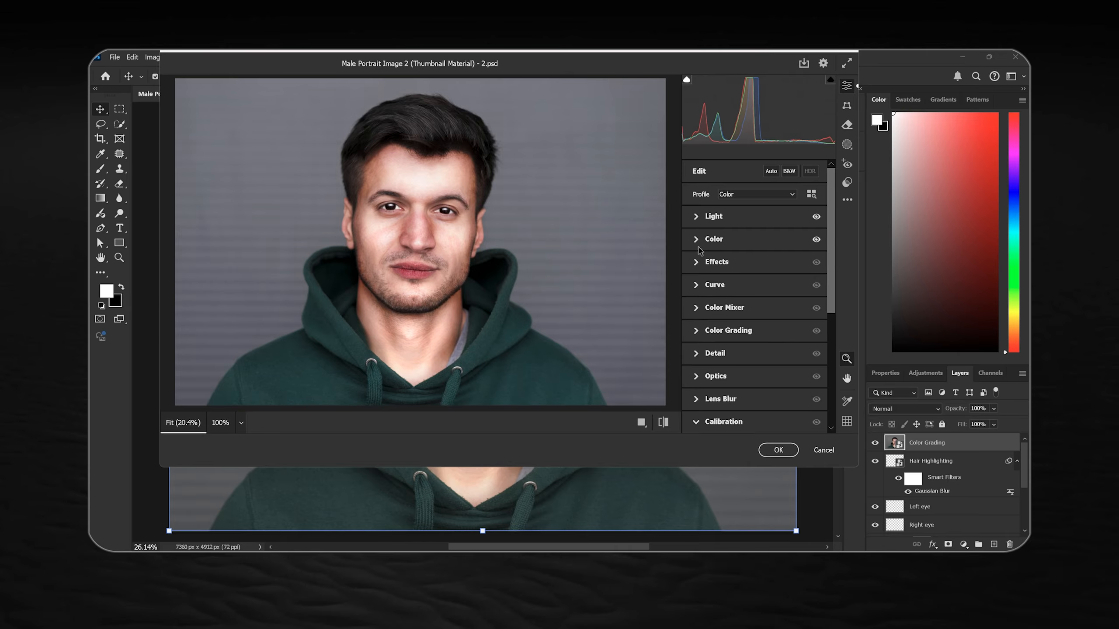
Set the Camera Raw effects to Texture +41 and Clarity +37, and add a small amount of grain
left_click(717, 262)
left_click_drag(759, 277, 768, 280)
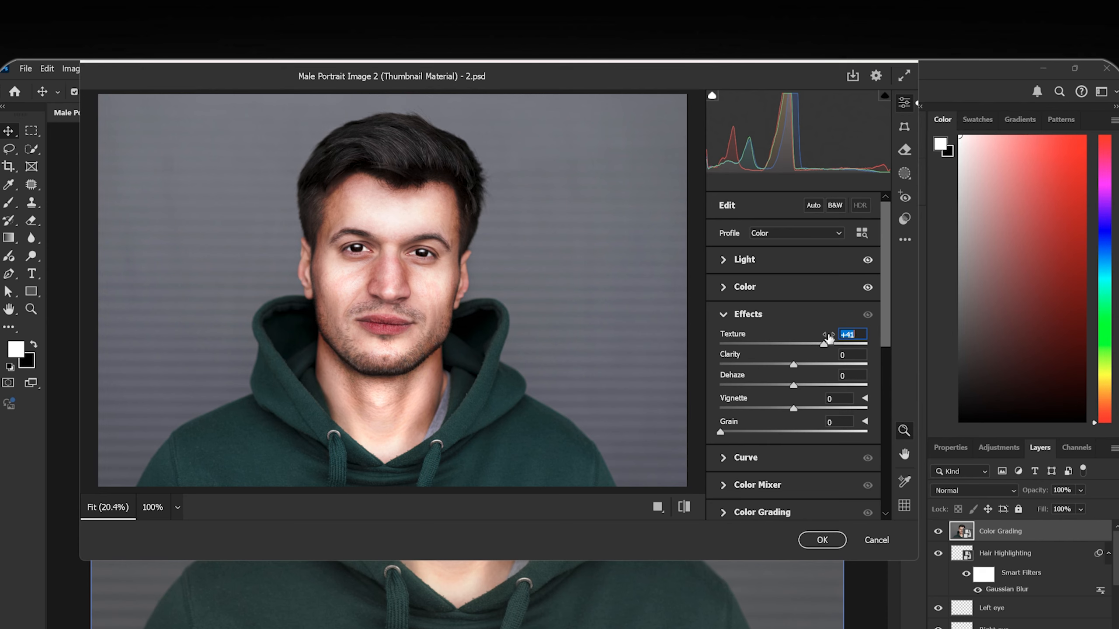
left_click_drag(802, 357, 824, 355)
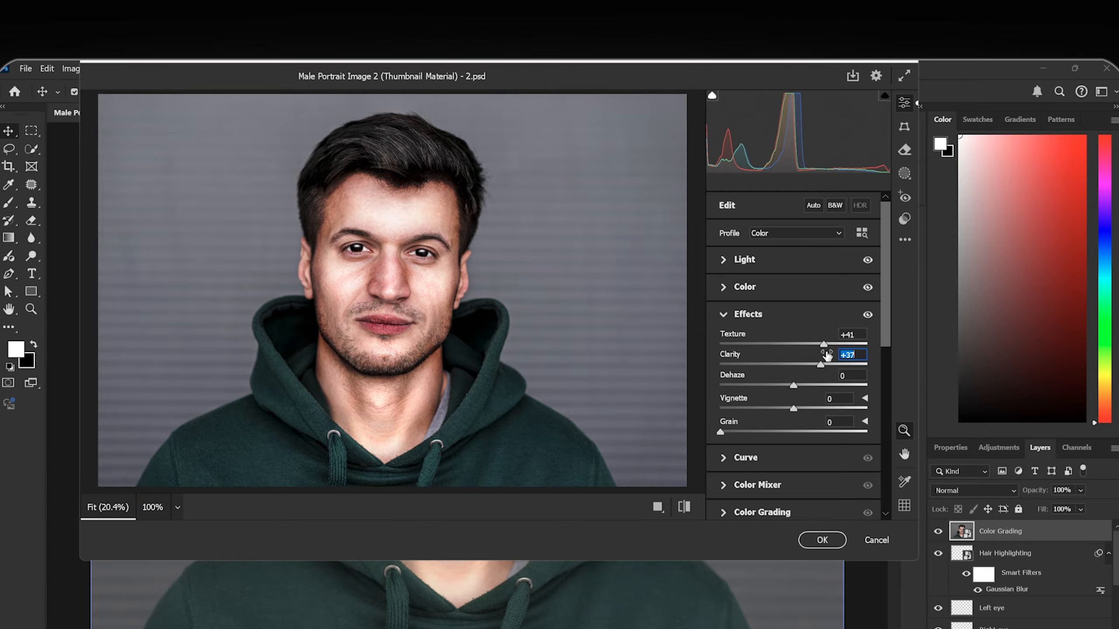
left_click_drag(720, 432, 736, 430)
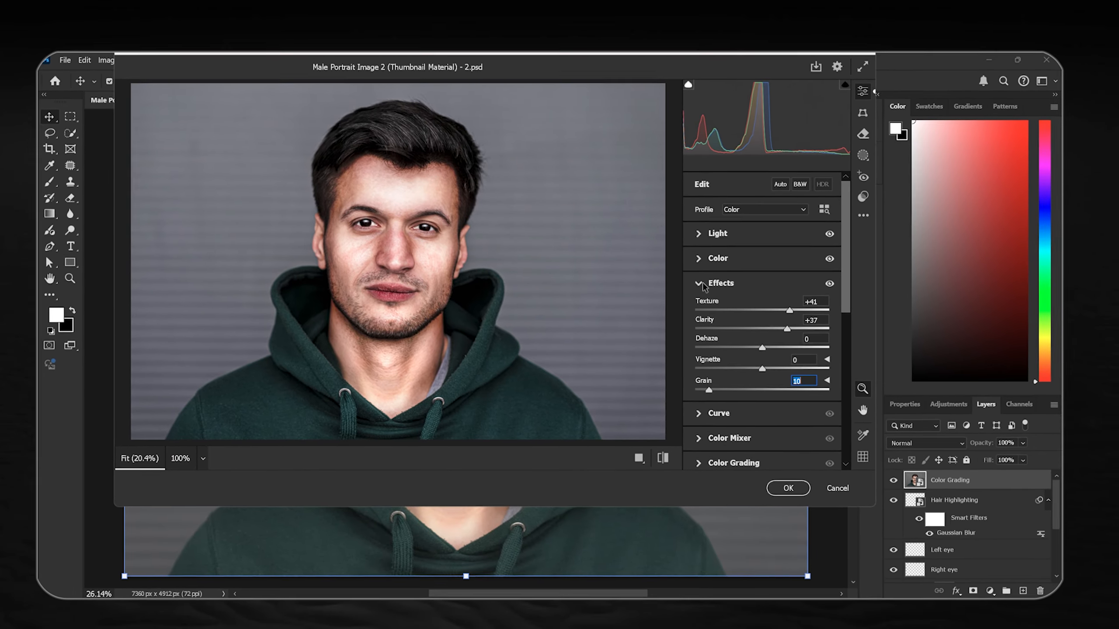
Fine-tune the HSL hues in the Color Mixer, from the reds and oranges through the blues, purples and magentas
left_click(700, 284)
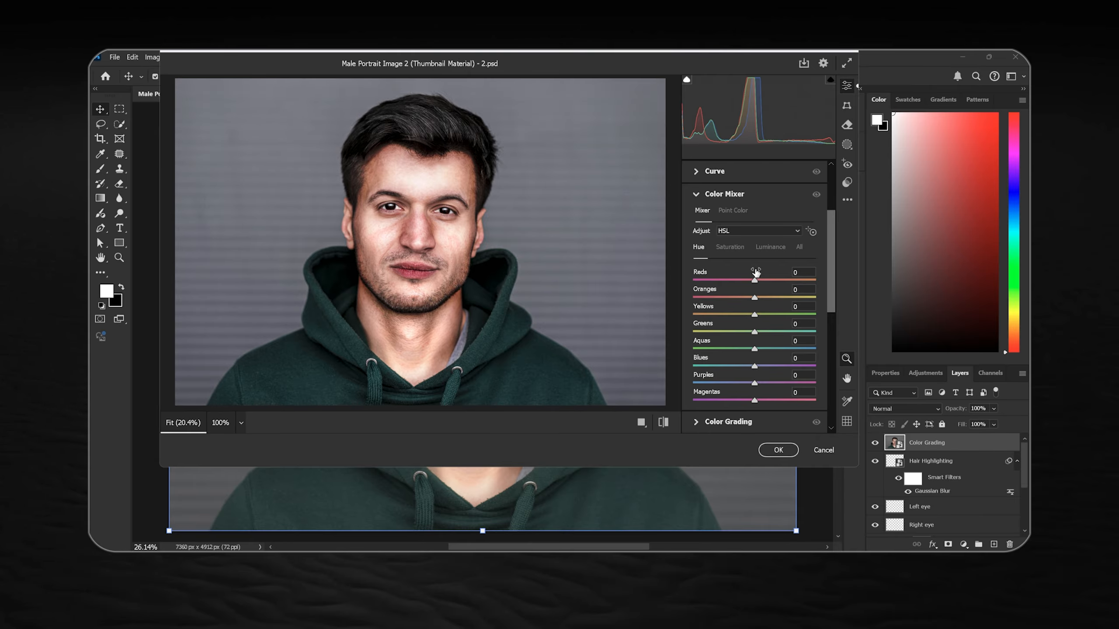
left_click_drag(760, 278, 761, 279)
left_click_drag(754, 298, 748, 348)
left_click_drag(754, 366, 747, 365)
left_click_drag(754, 382, 760, 400)
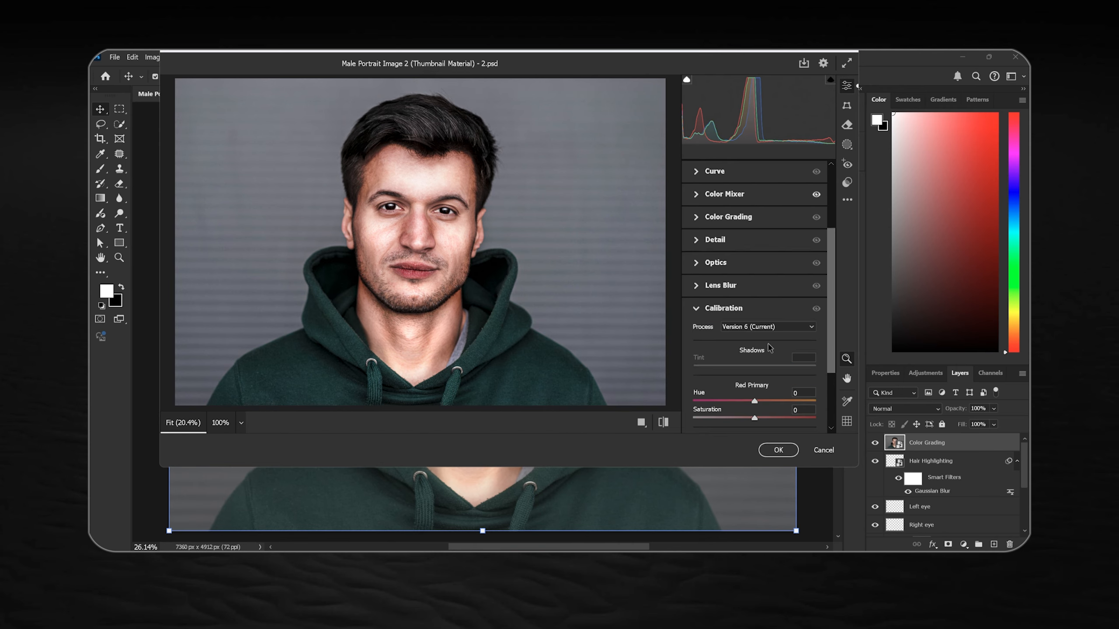
Calibrate hue and saturation to -1 and +10 for Red Primary, +7 and +9 for Green, +6 and +6 for Blue, and apply the filter
scroll(763, 295, "down", 3)
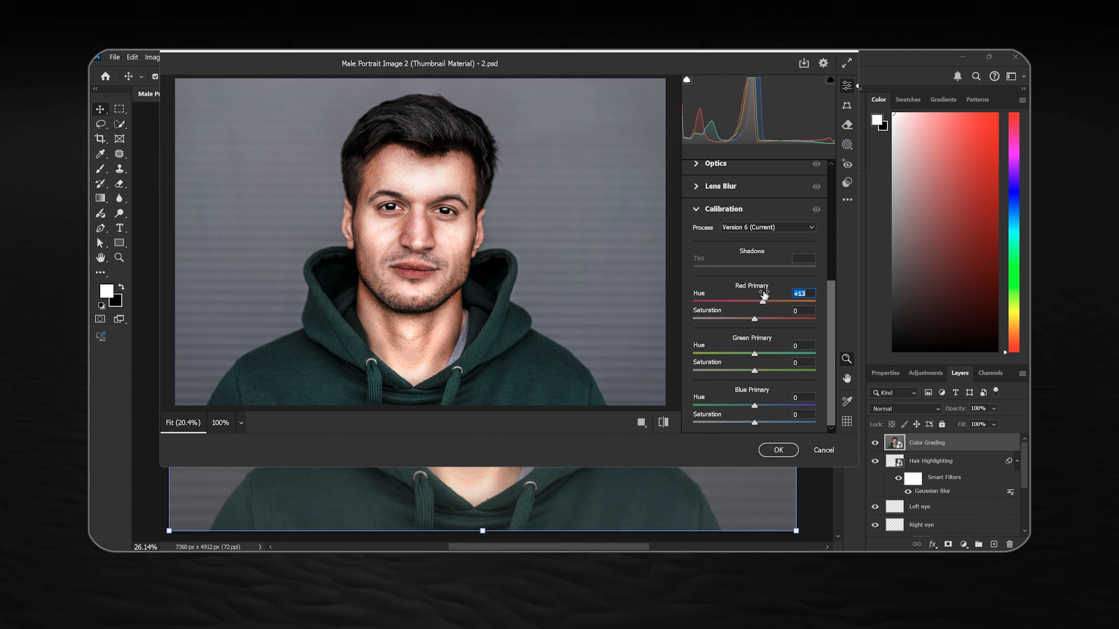
left_click_drag(762, 317, 762, 416)
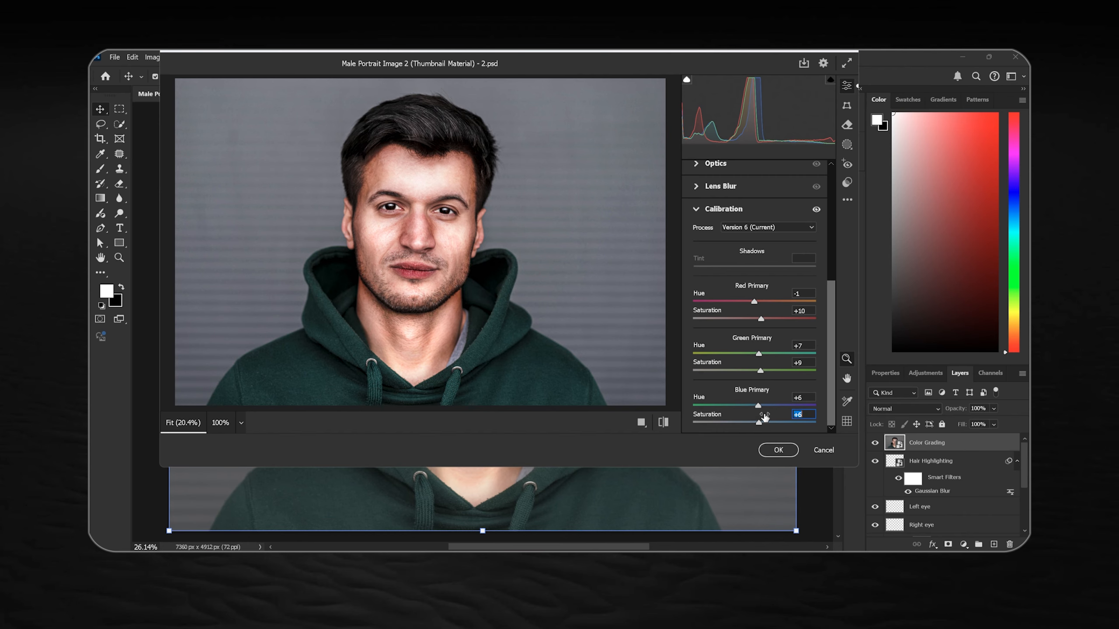
left_click(779, 450)
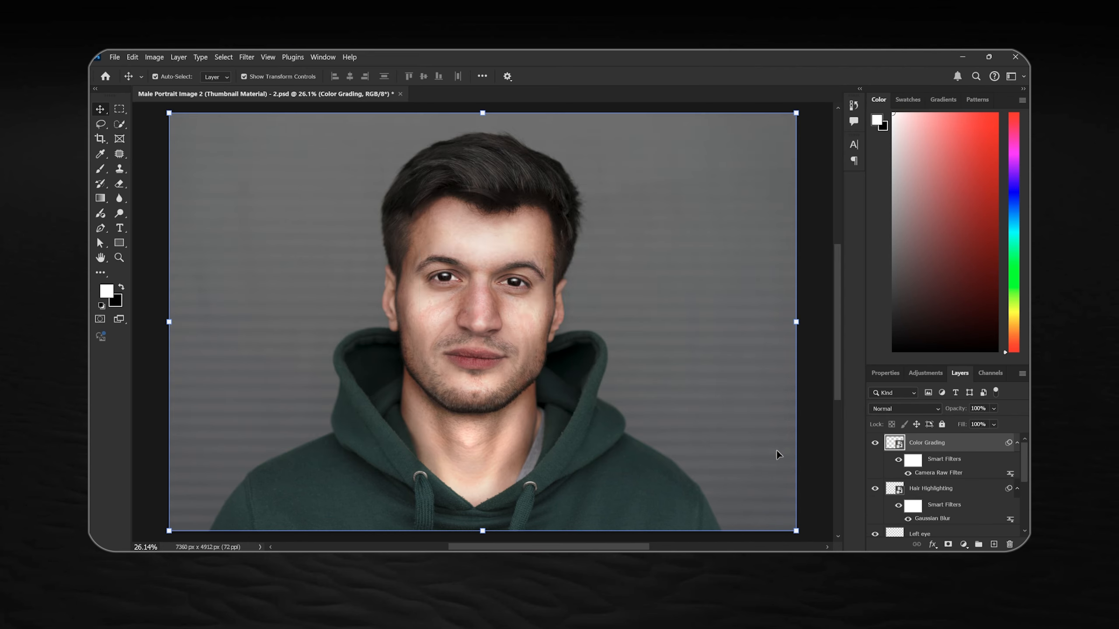
Select Layer 1 and repeatedly toggle the visibility of all other layers to compare the original portrait with the graded result
scroll(955, 458, "down", 3)
scroll(955, 456, "down", 2)
left_click(933, 513)
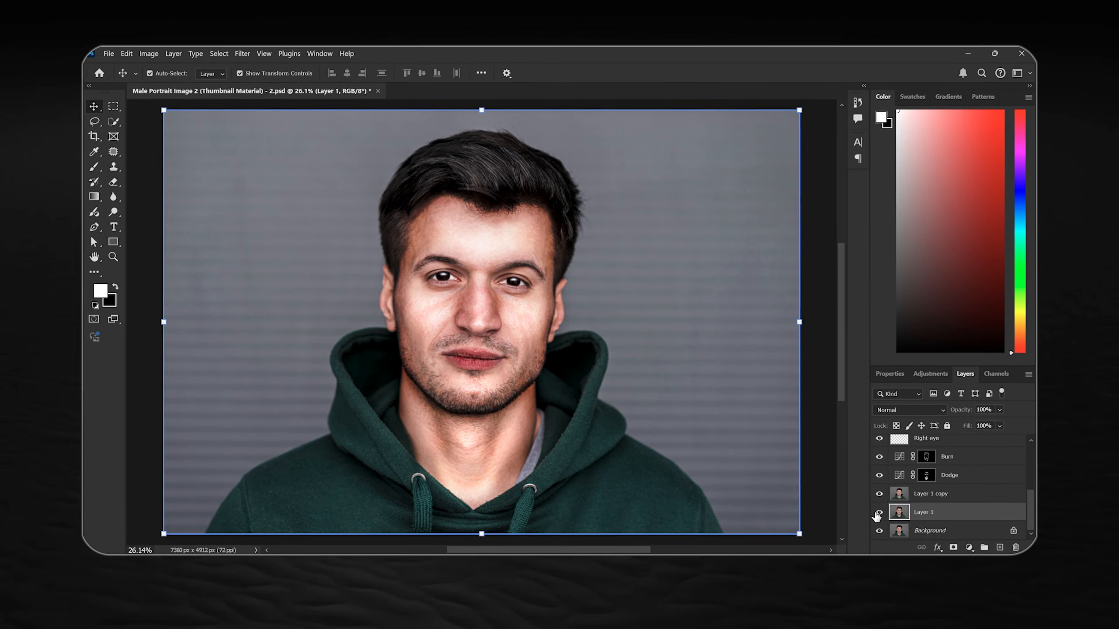
left_click(883, 515, "alt")
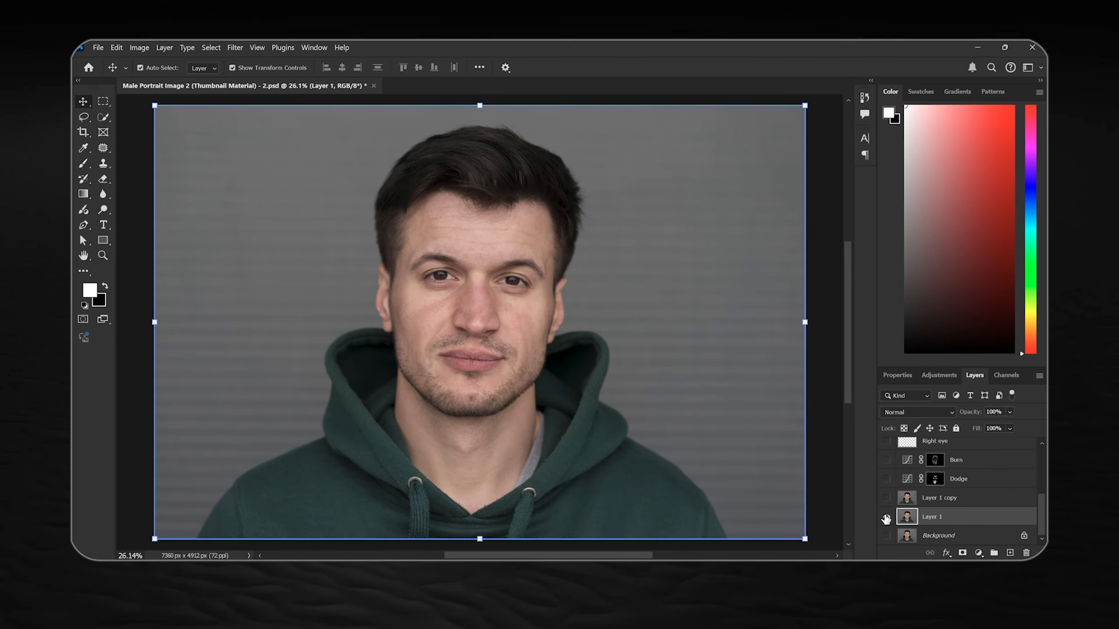
left_click(882, 515, "alt")
left_click(890, 519, "alt")
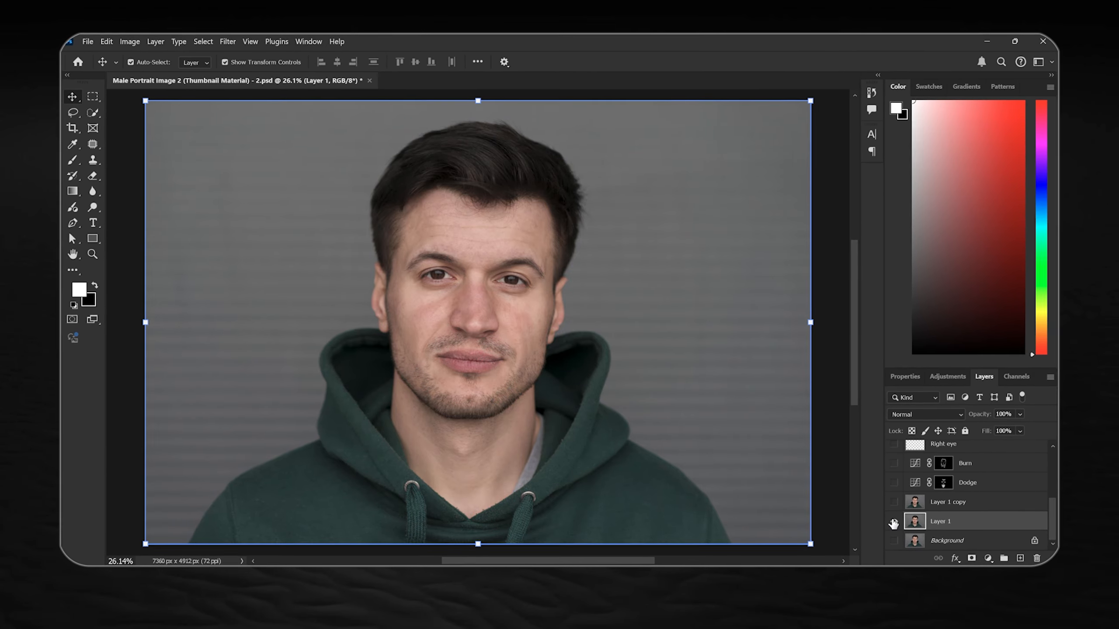
left_click(889, 519, "alt")
left_click(898, 524, "alt")
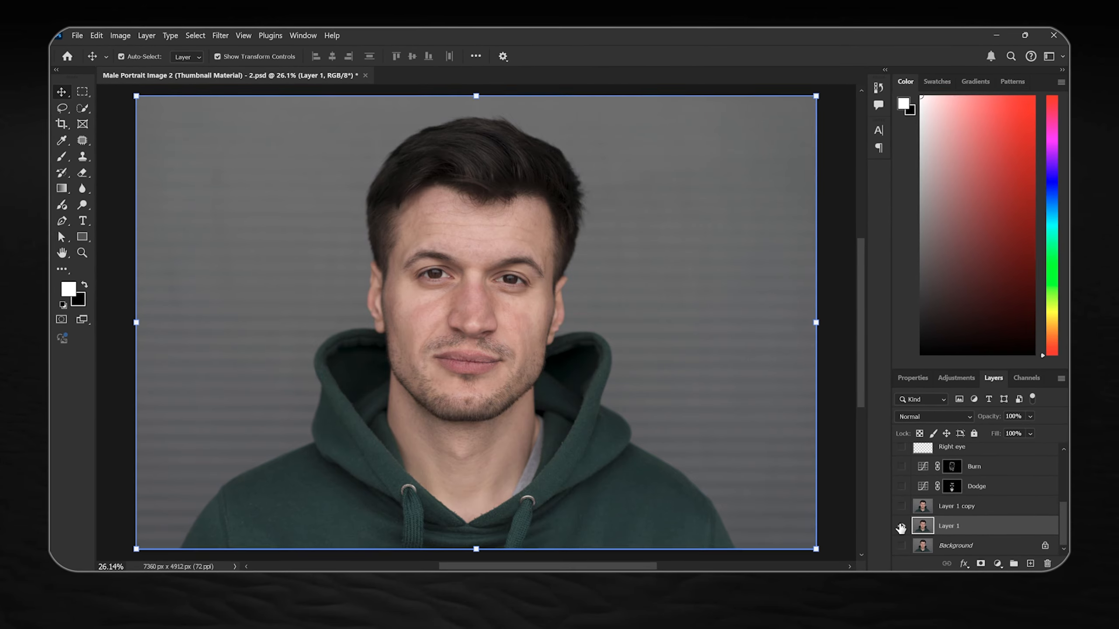
left_click(904, 530, "alt")
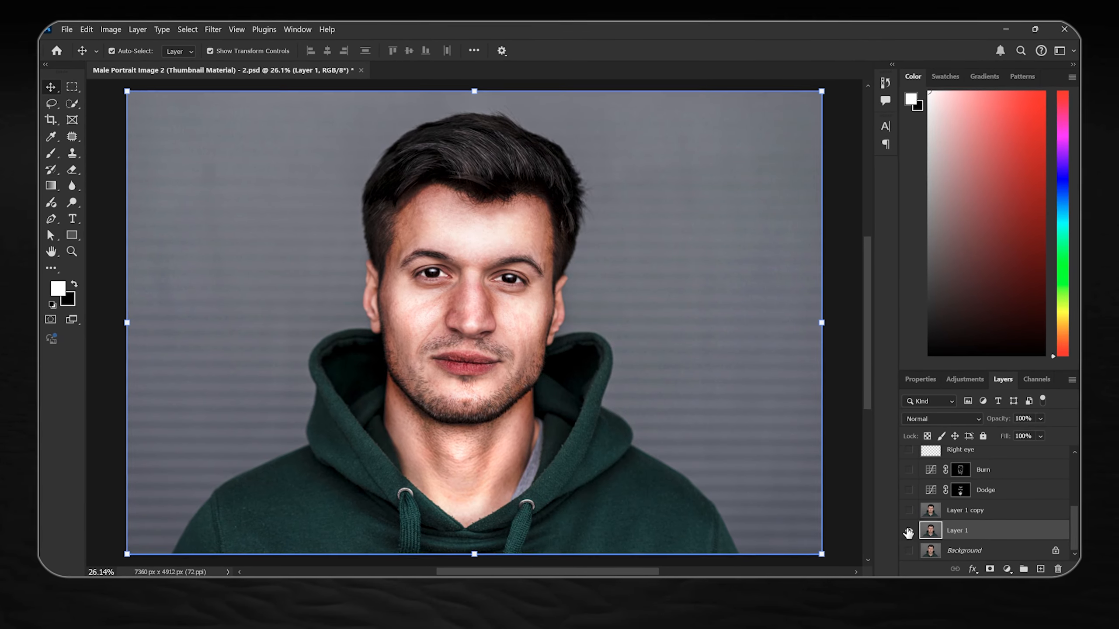
left_click(905, 530, "alt")
left_click(912, 534, "alt")
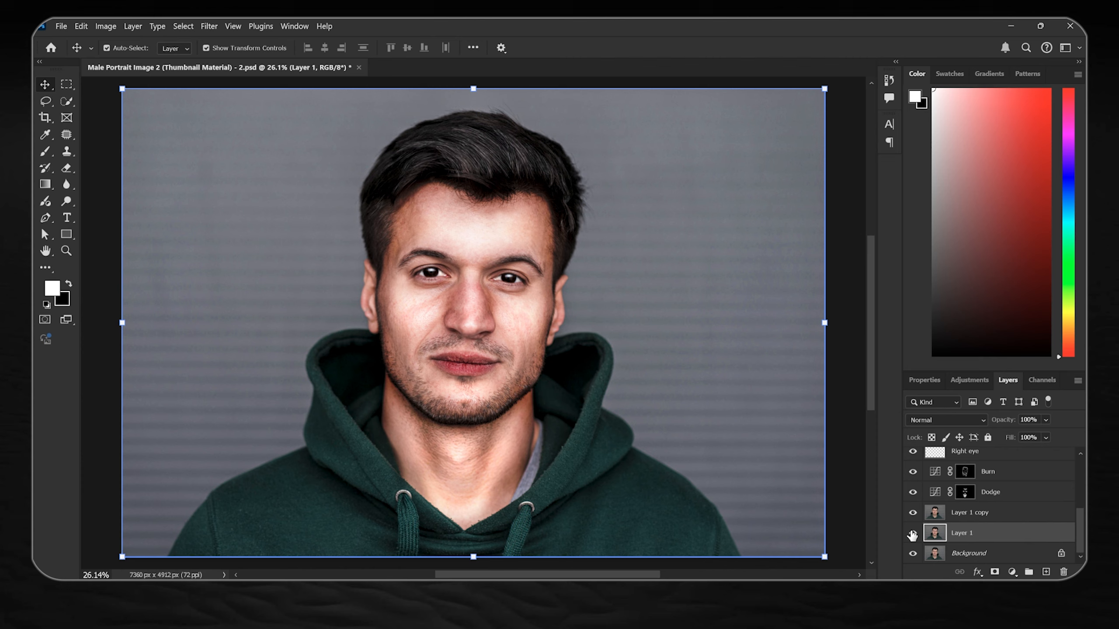